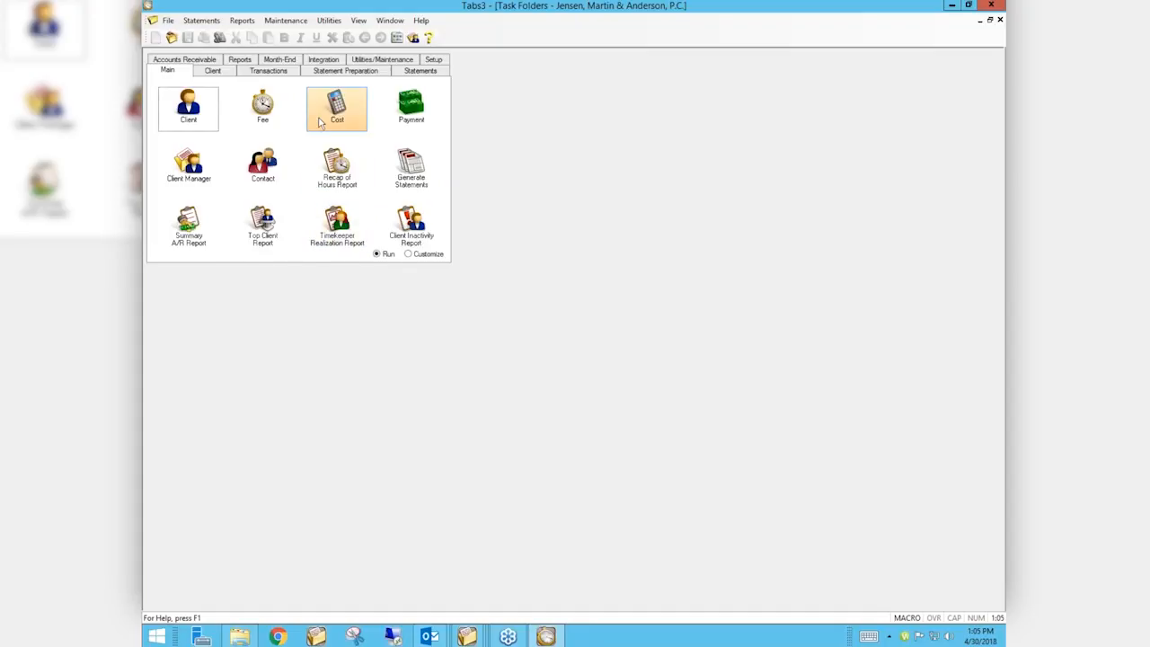
# - Open Statement Customization from the statement setup and display the statement terminology lines
pyautogui.click(414, 74)
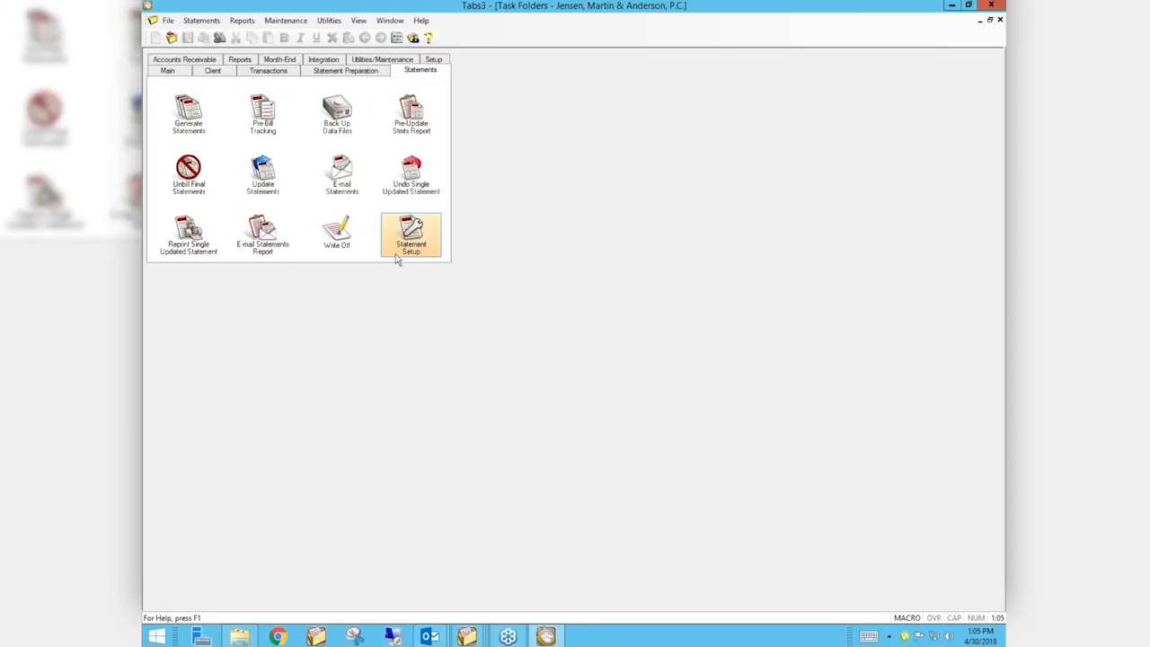
pyautogui.click(416, 236)
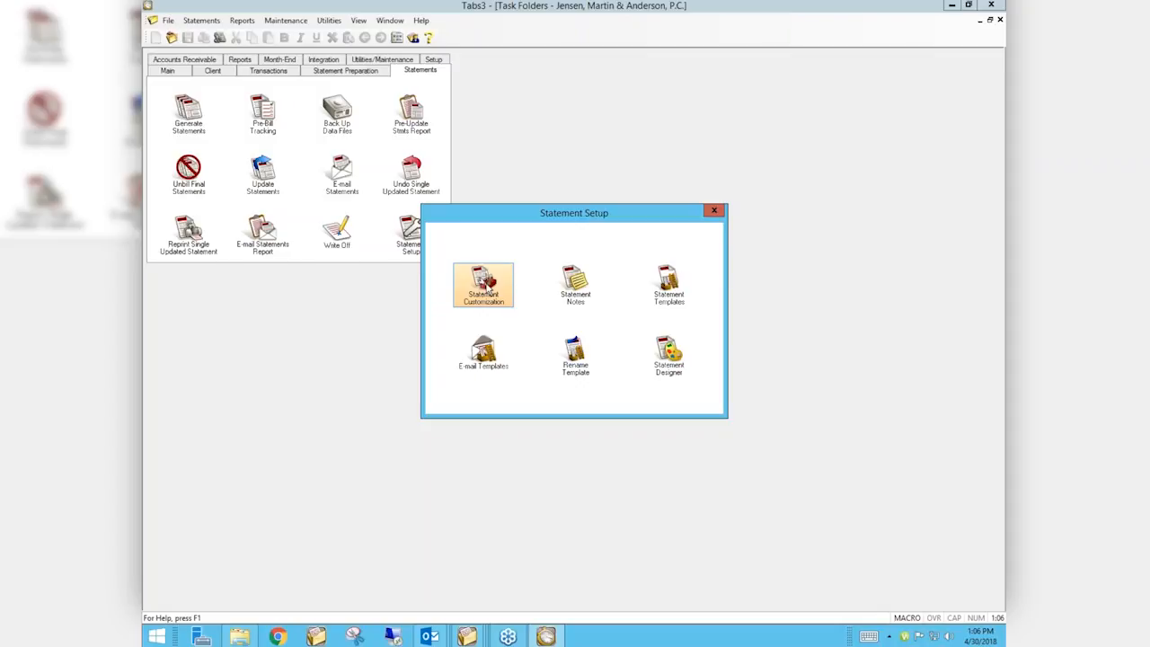
pyautogui.click(485, 286)
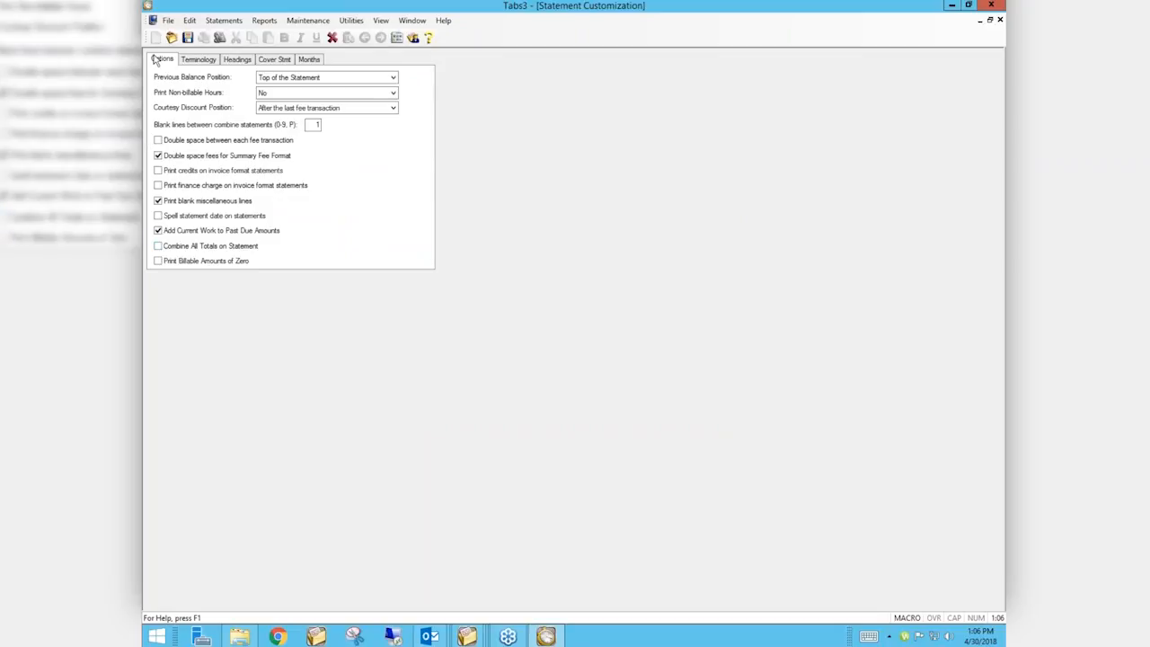
pyautogui.click(200, 61)
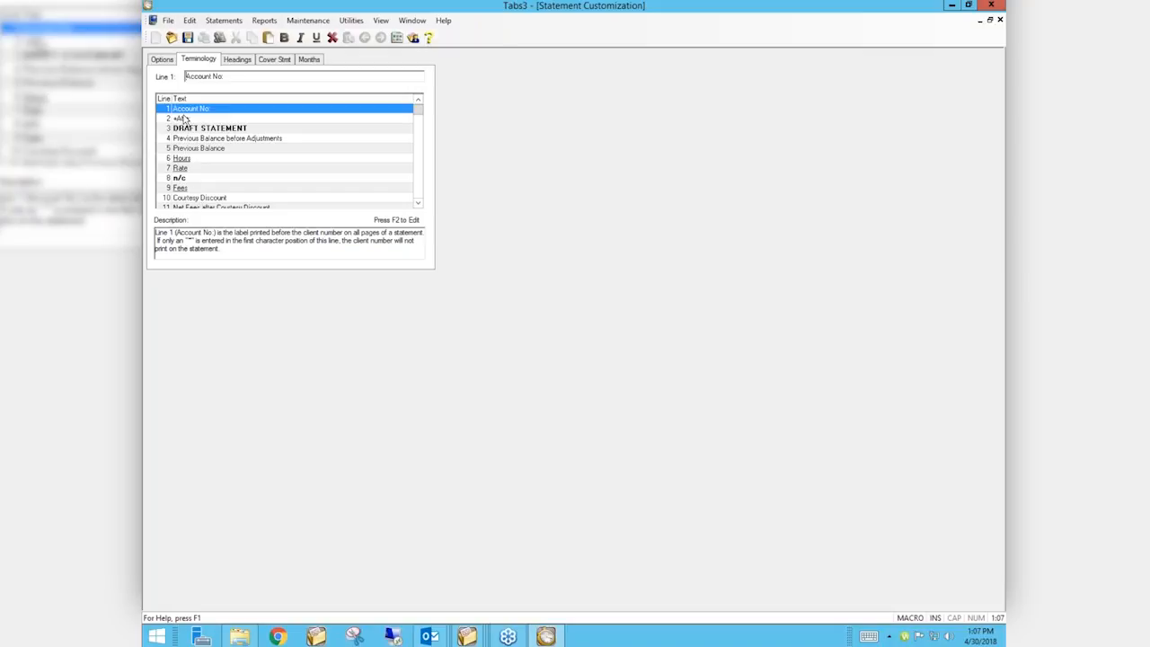
# - Change the line 9 Fees heading to "Professional Services Rendered" and make it bold
pyautogui.click(180, 188)
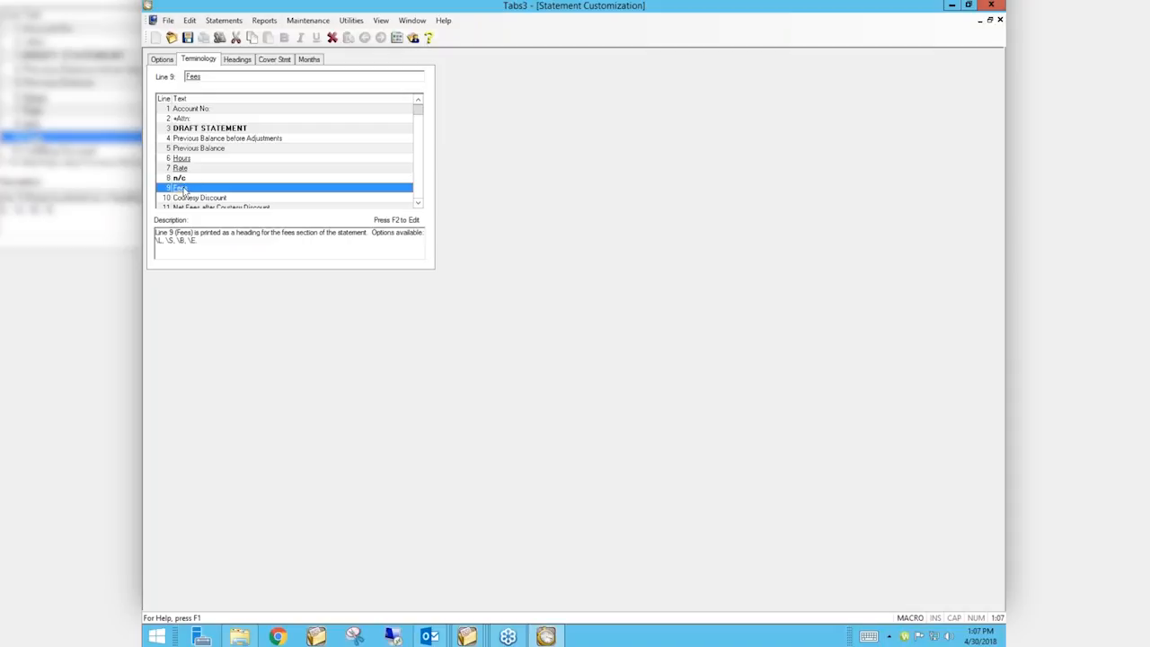
pyautogui.doubleClick(184, 189)
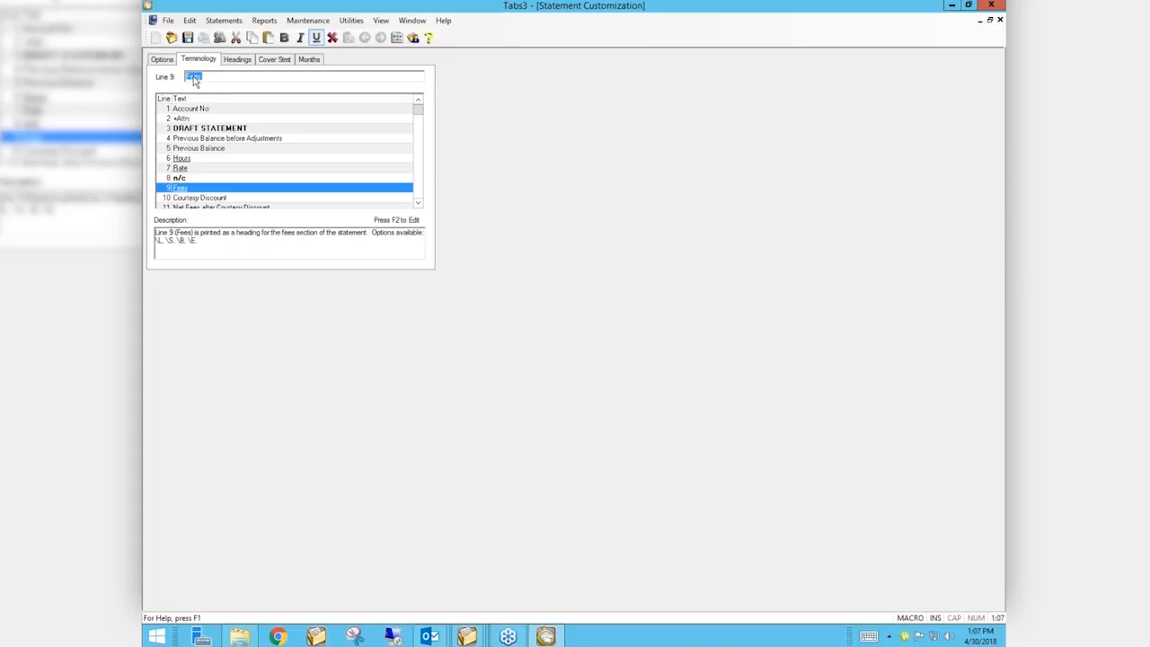
pyautogui.write('Professional Services Rendered')
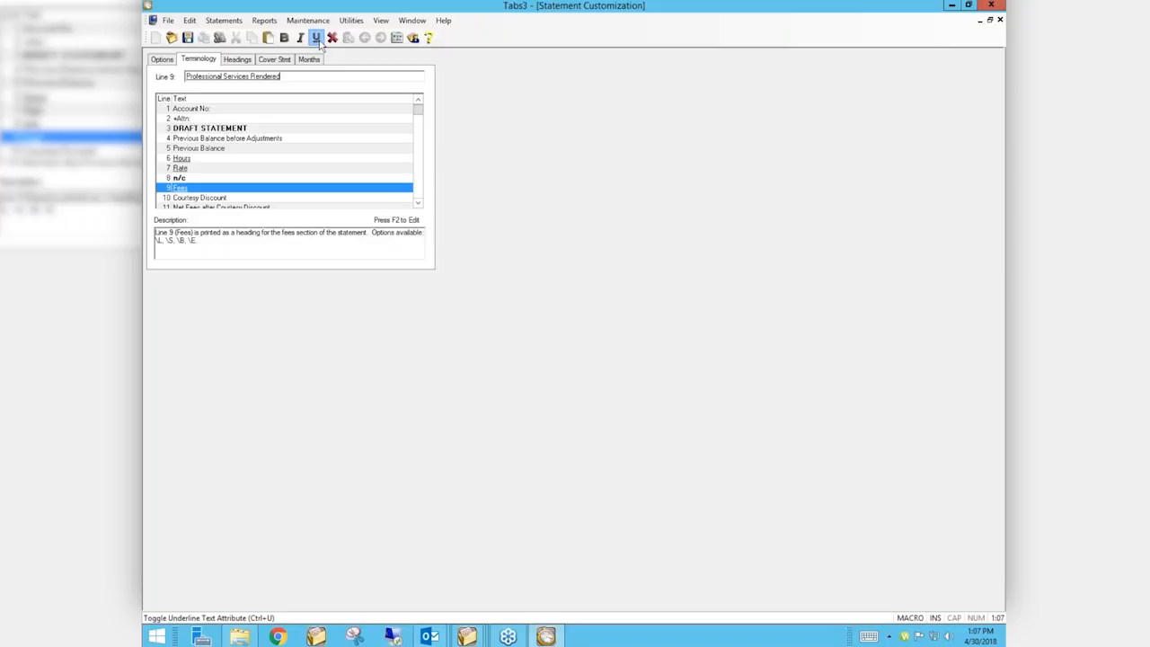
pyautogui.click(284, 38)
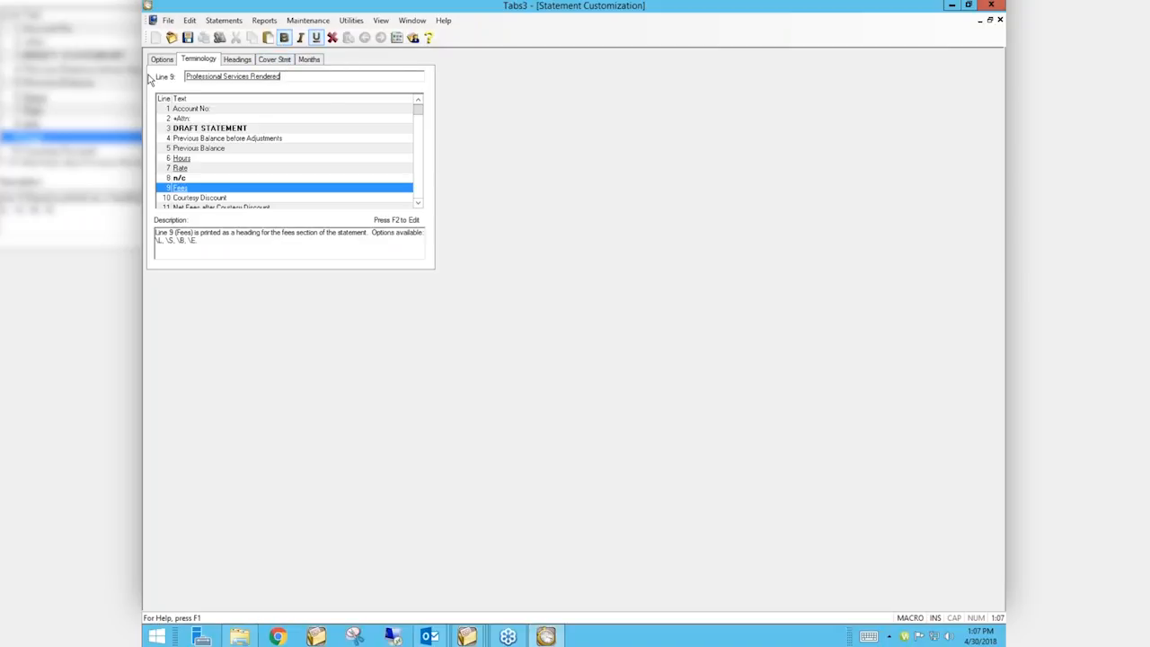
pyautogui.moveTo(283, 77); pyautogui.dragTo(186, 78)
pyautogui.click(284, 38)
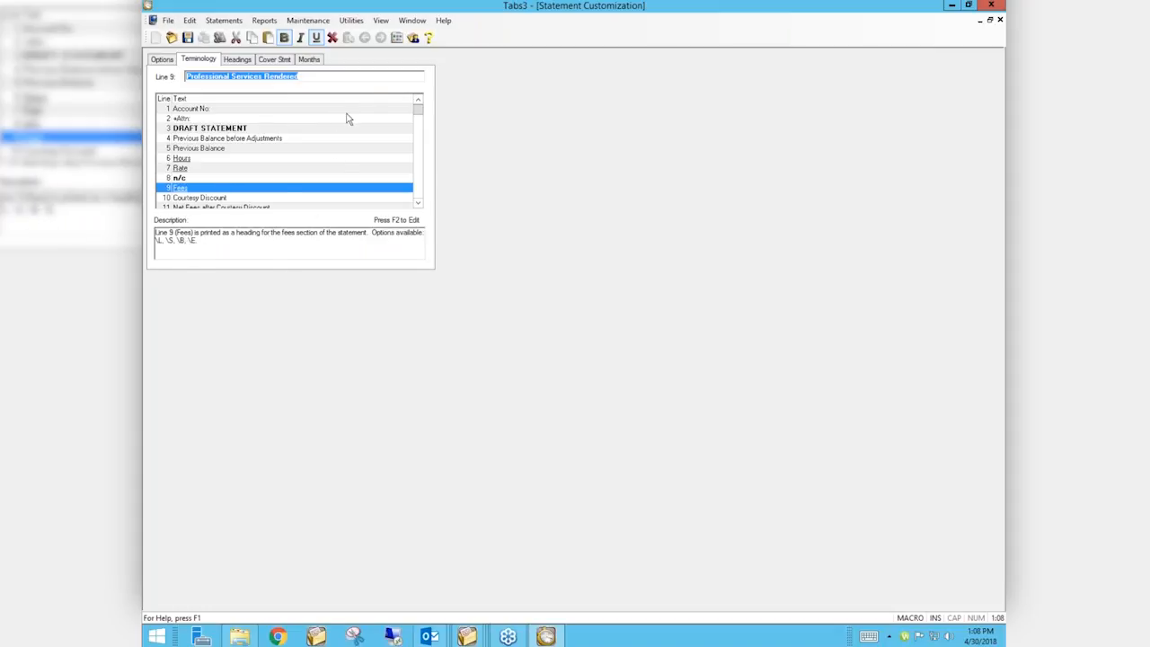
# - Try to open the help, dismiss its notice, and prefix the line 9 heading with the \L option code
pyautogui.click(429, 41)
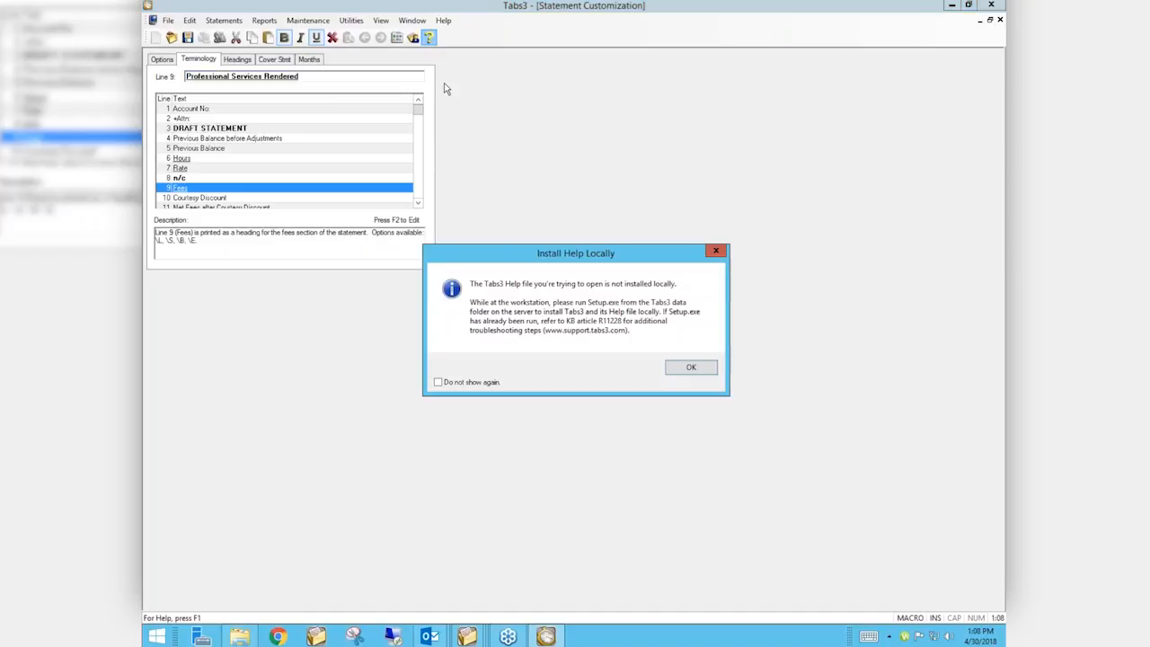
pyautogui.click(675, 369)
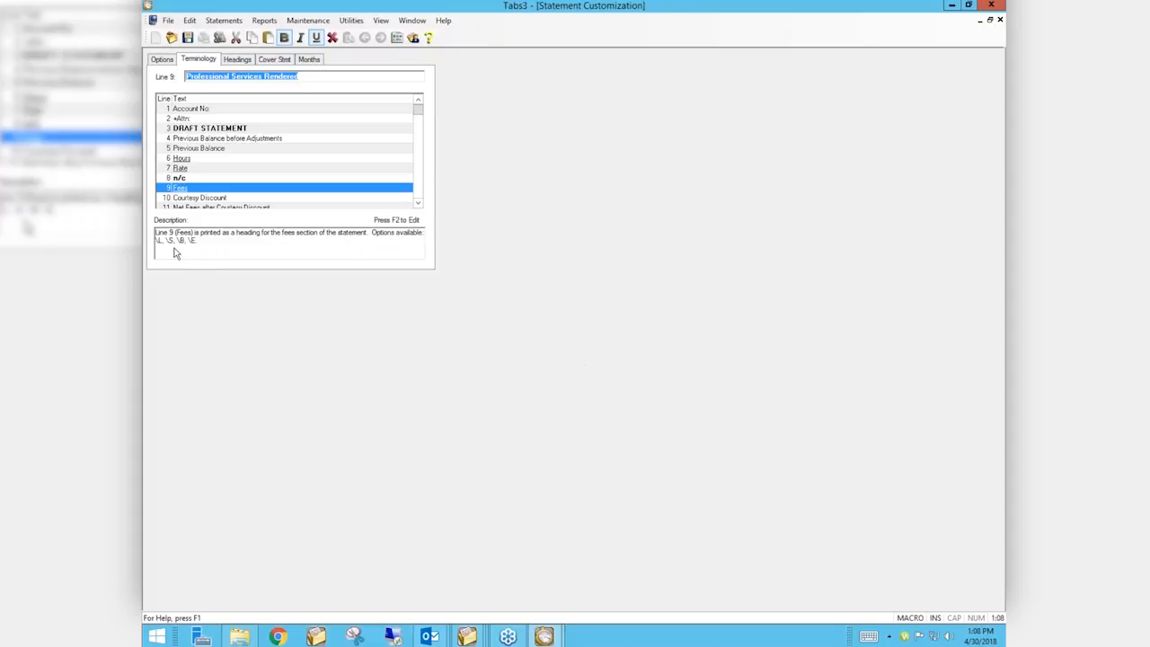
pyautogui.click(189, 79)
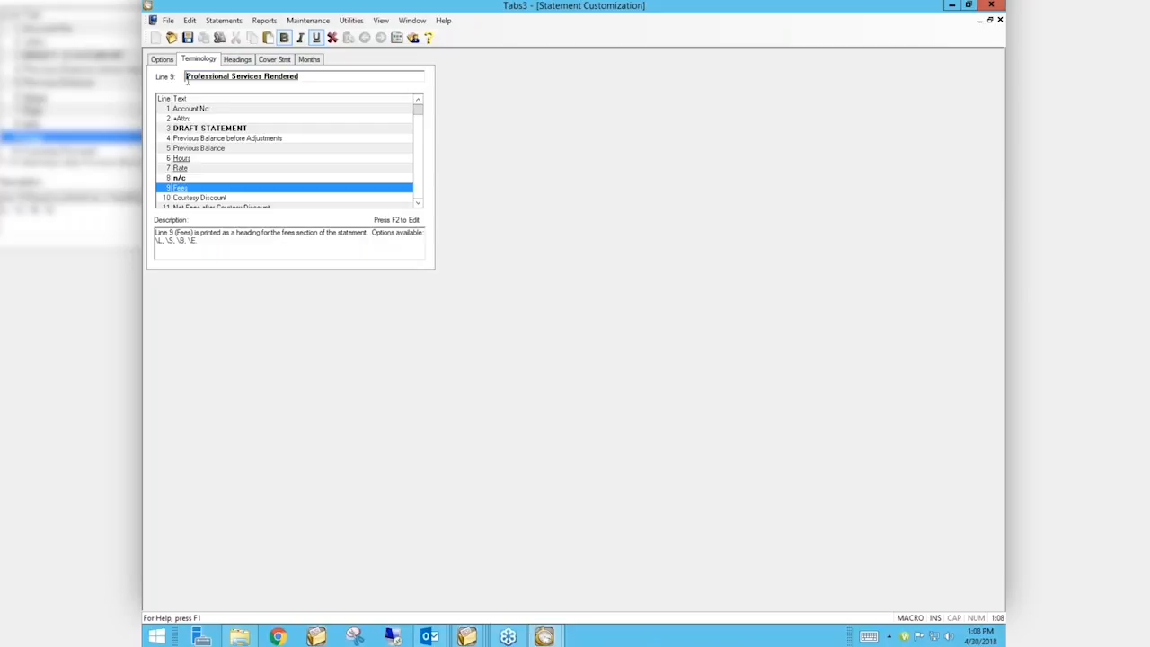
pyautogui.write('\\L')
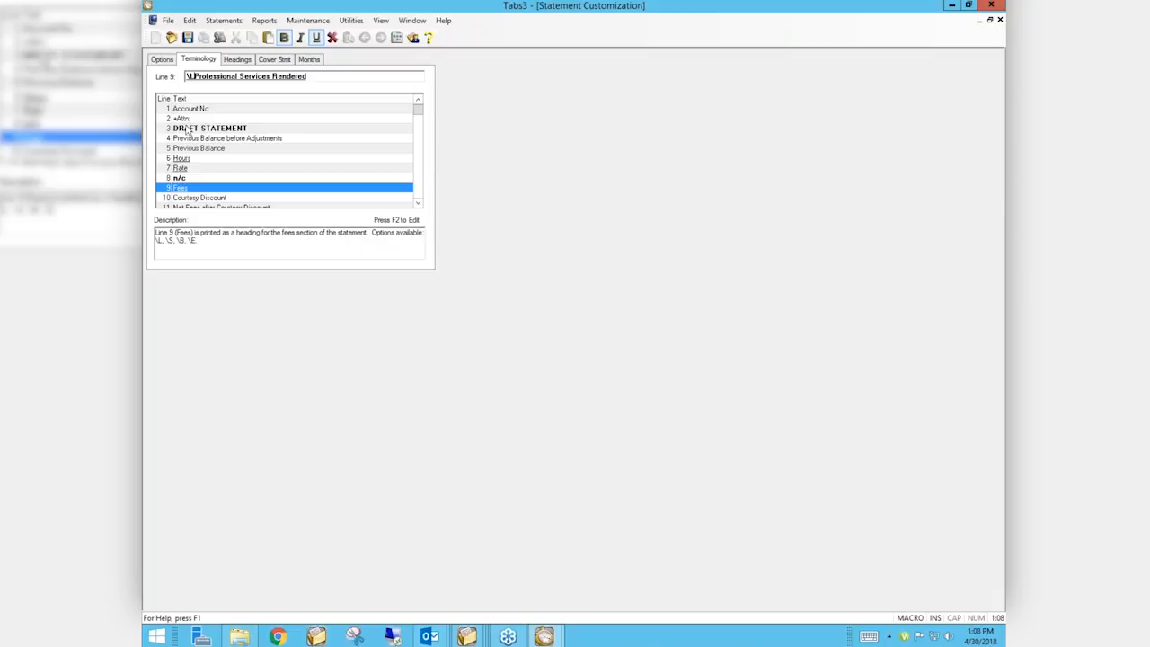
pyautogui.press('Return')
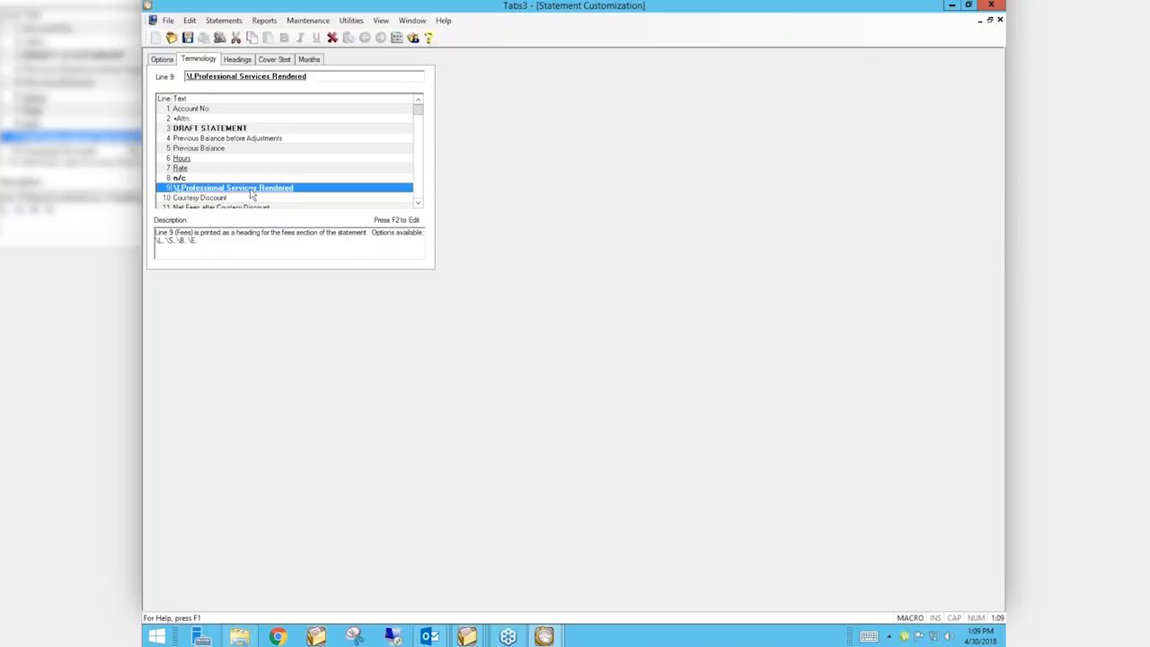
# - Review the descriptions of the Courtesy Discount, Attn and billing history Expenses terminology lines
pyautogui.click(216, 197)
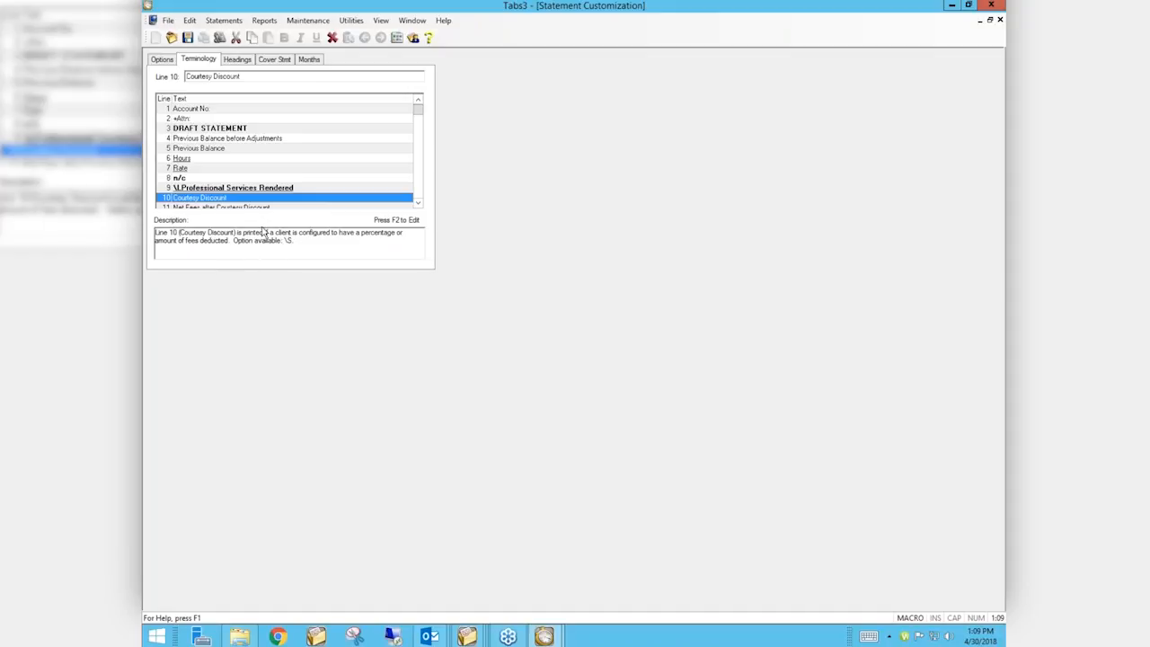
pyautogui.click(190, 118)
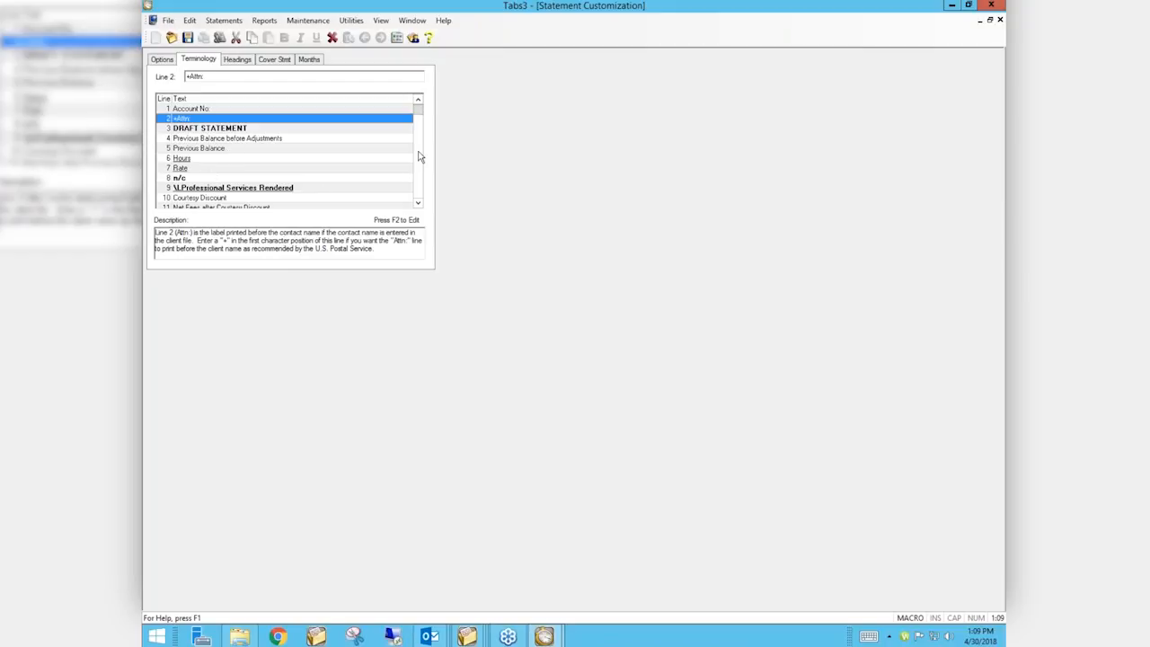
pyautogui.moveTo(419, 111); pyautogui.dragTo(421, 141)
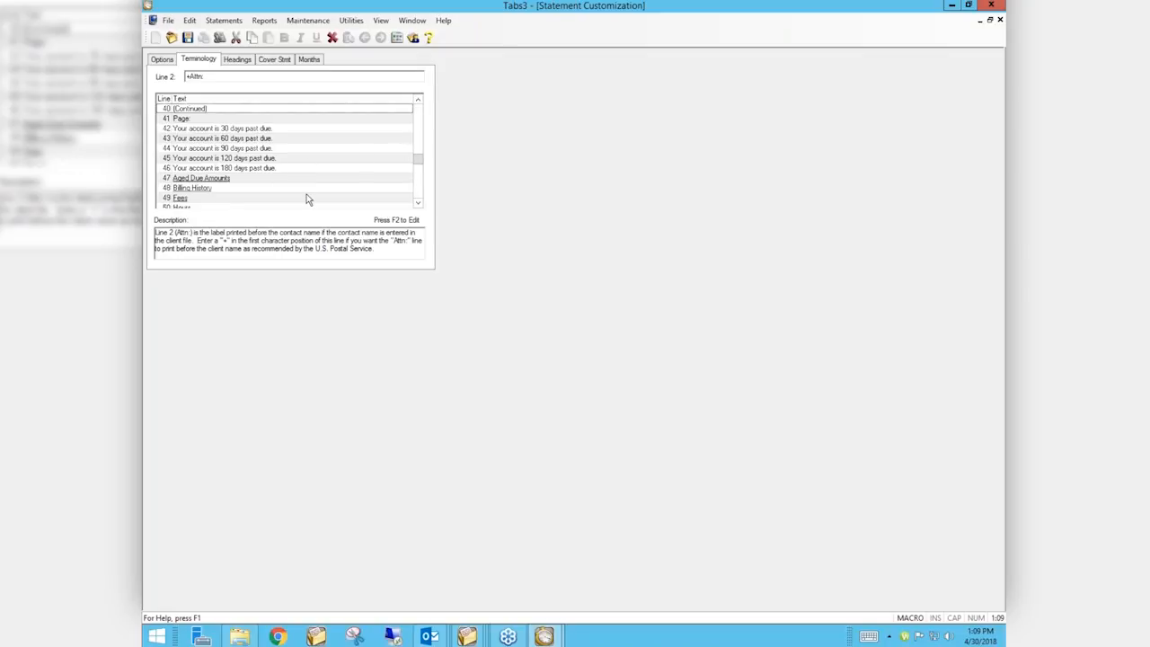
pyautogui.click(419, 180)
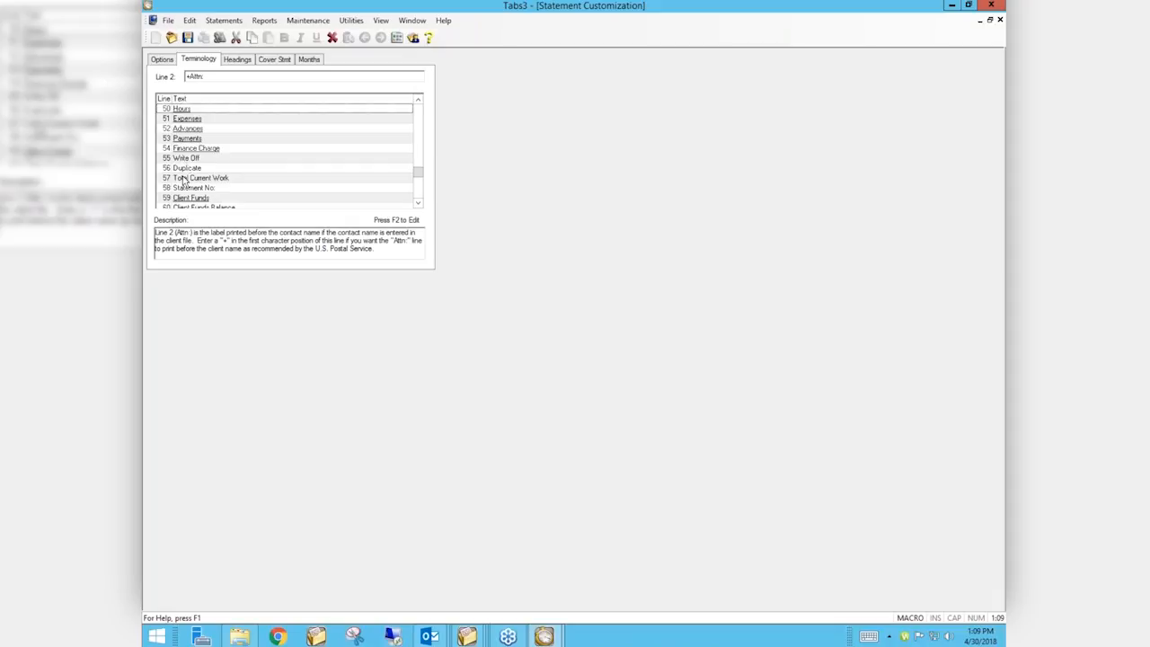
pyautogui.click(188, 118)
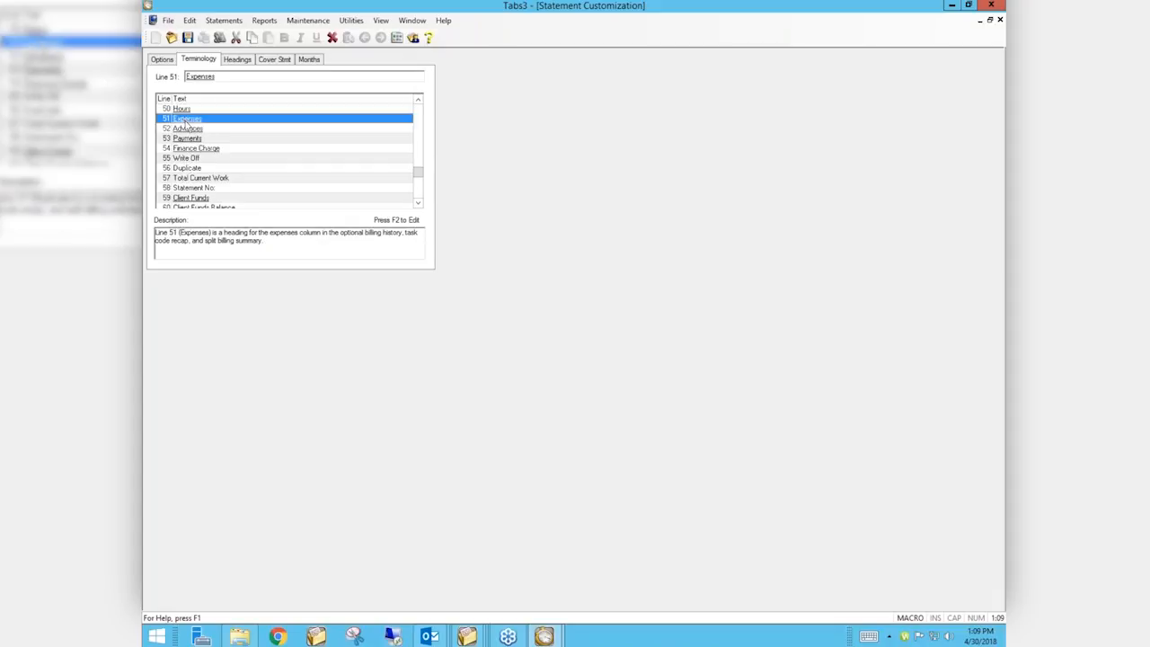
# - Examine the descriptions and options of the Advances, Total Advances and Expenses section lines, 25 to 28
pyautogui.click(418, 134)
pyautogui.click(418, 134)
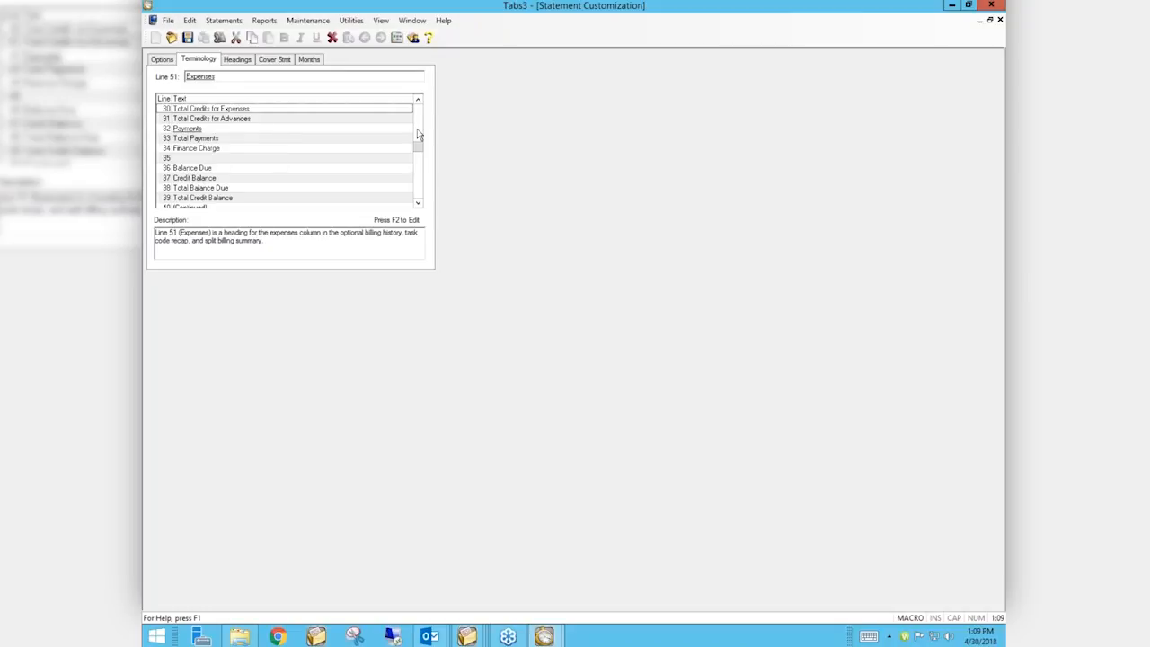
pyautogui.click(418, 134)
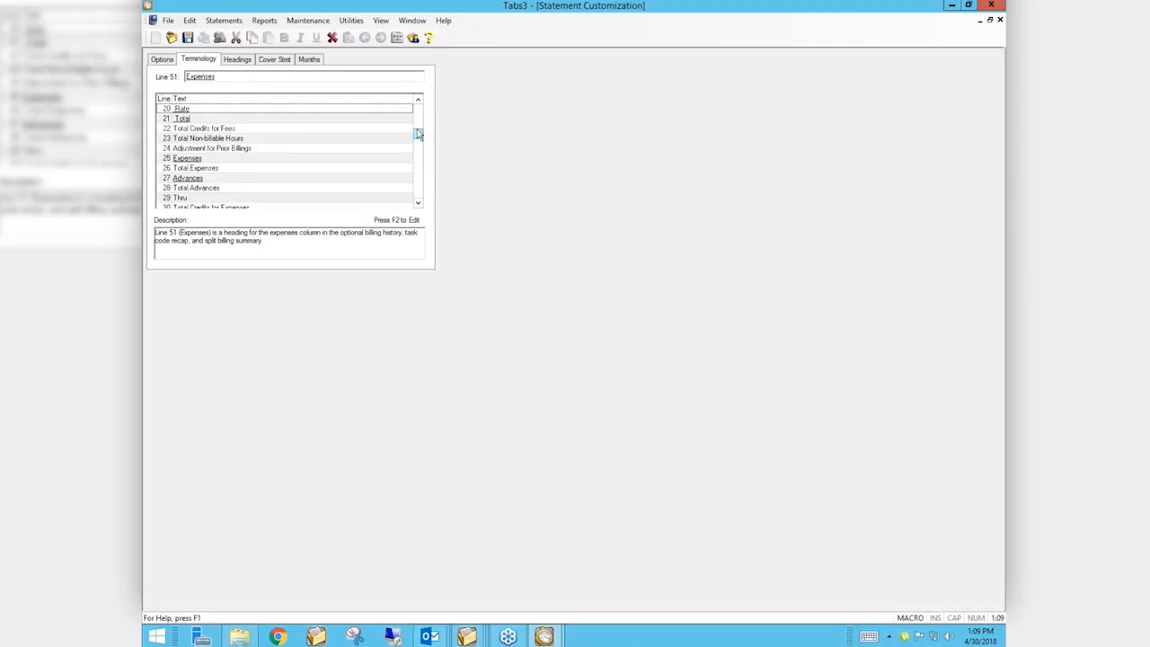
pyautogui.click(184, 178)
pyautogui.click(189, 188)
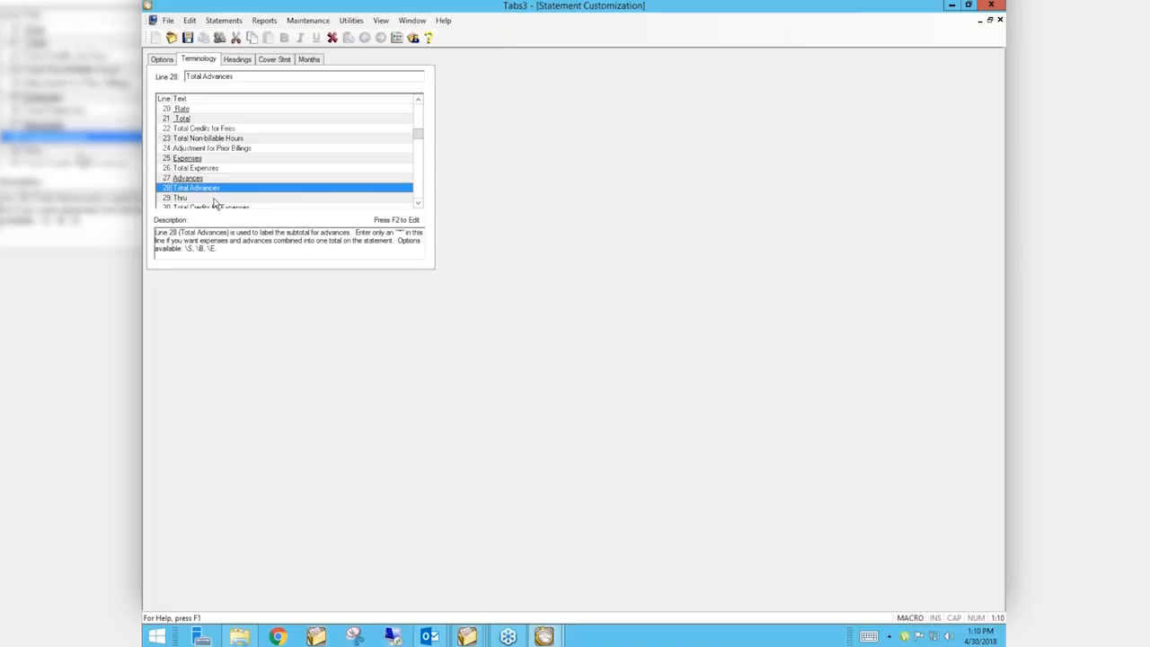
pyautogui.click(189, 161)
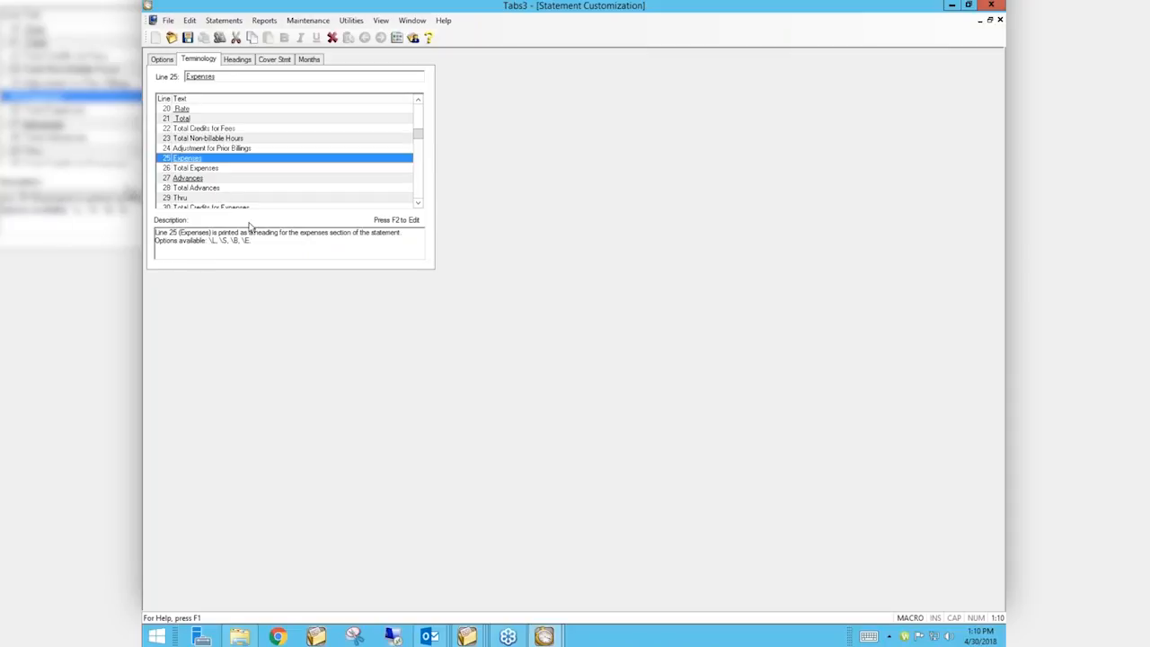
pyautogui.click(194, 179)
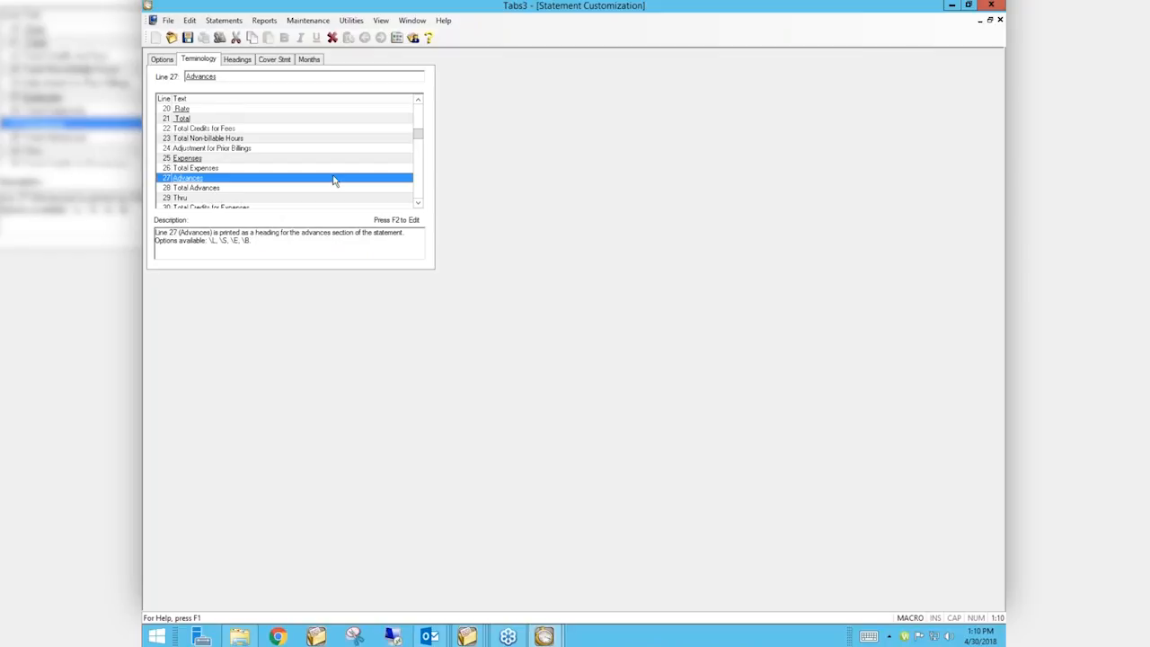
# - Read the Balance Due, Total Balance Due and Total Credit Balance descriptions, and browse the past-due, client funds and split billing lines
pyautogui.click(418, 189)
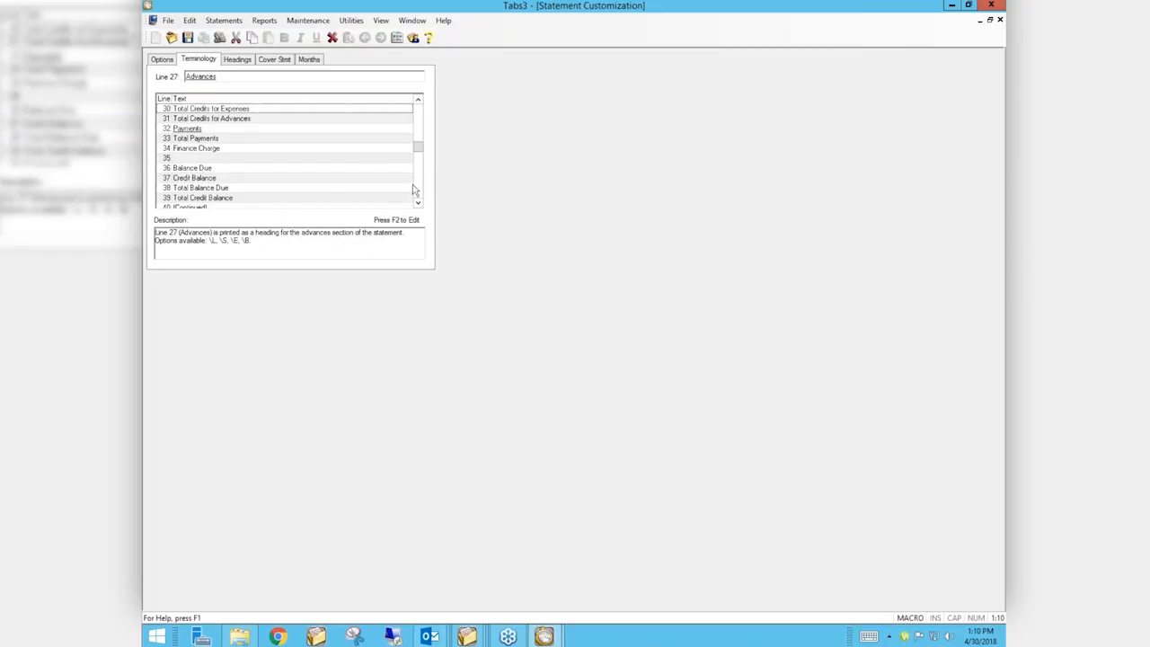
pyautogui.click(198, 168)
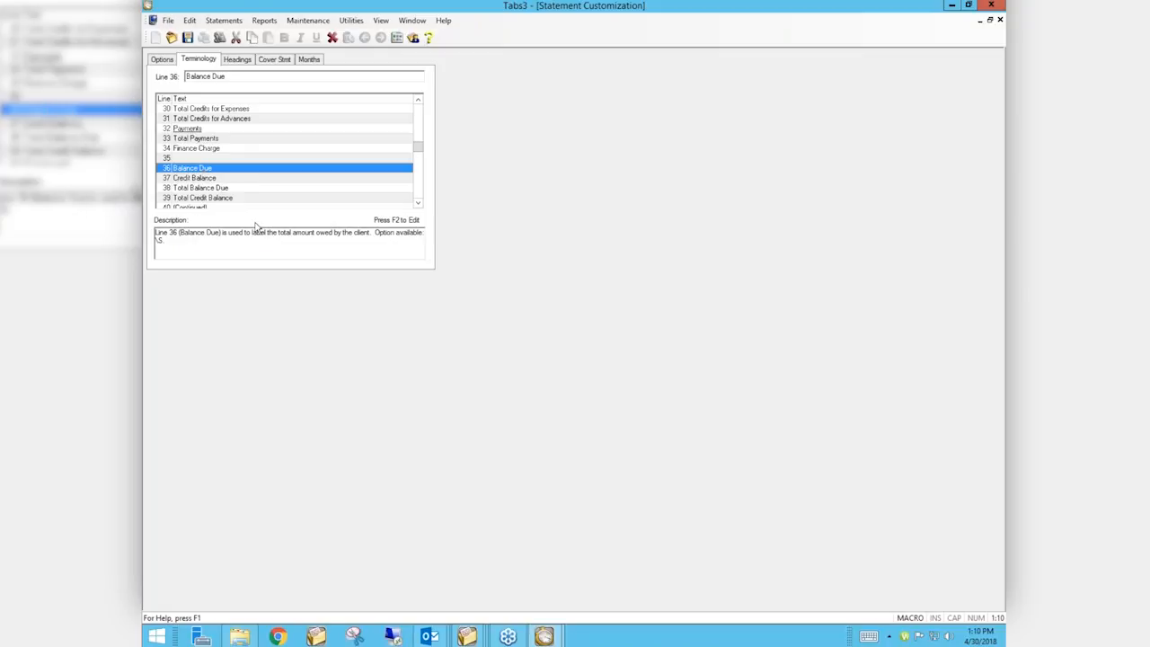
pyautogui.click(204, 190)
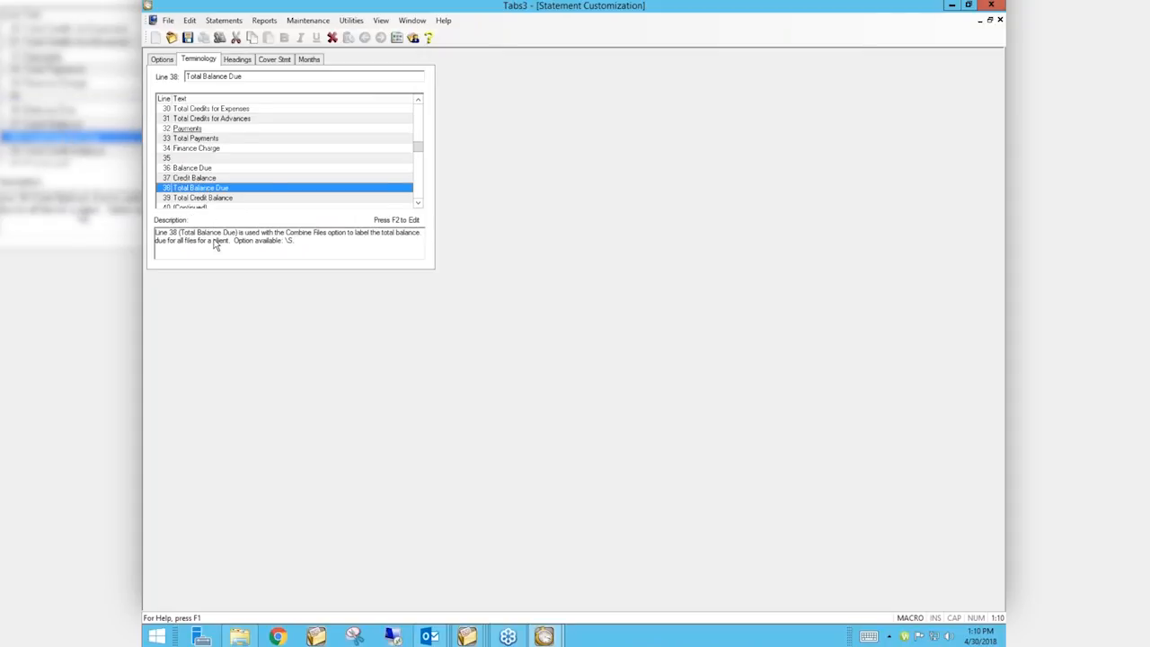
pyautogui.click(190, 199)
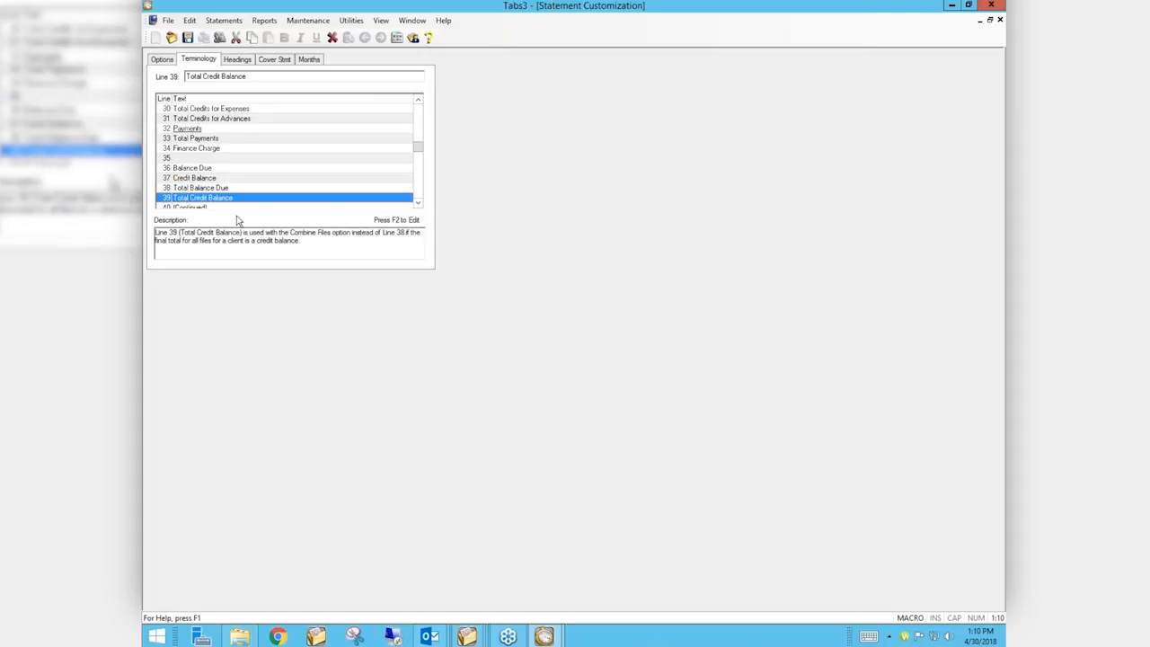
pyautogui.click(418, 182)
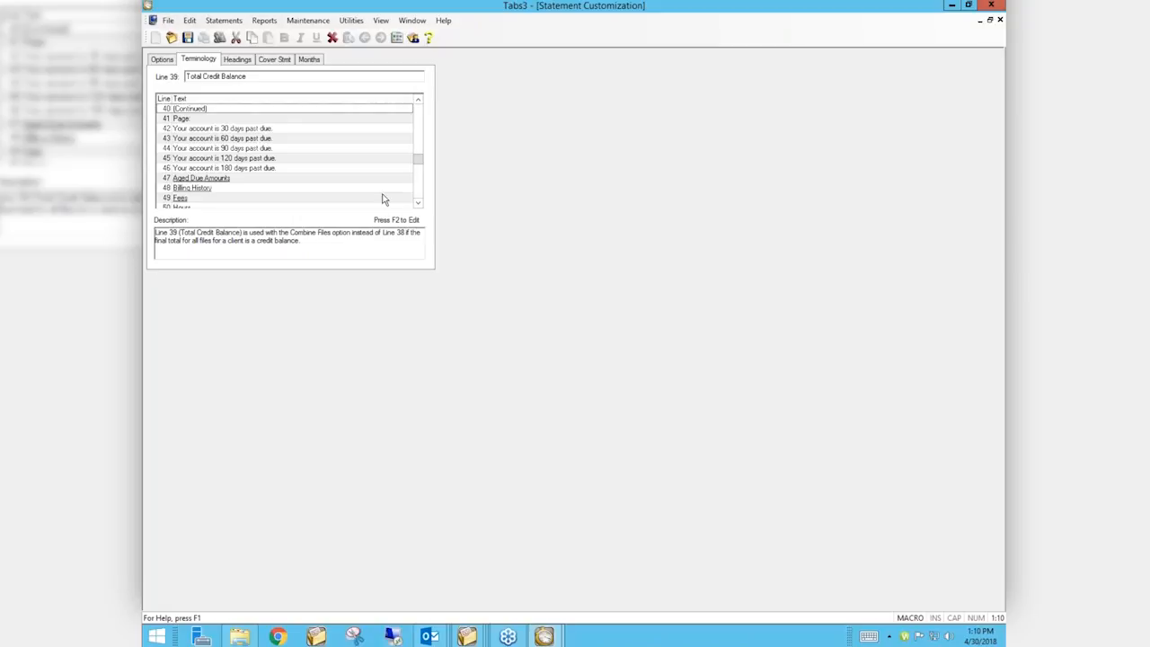
pyautogui.click(417, 203)
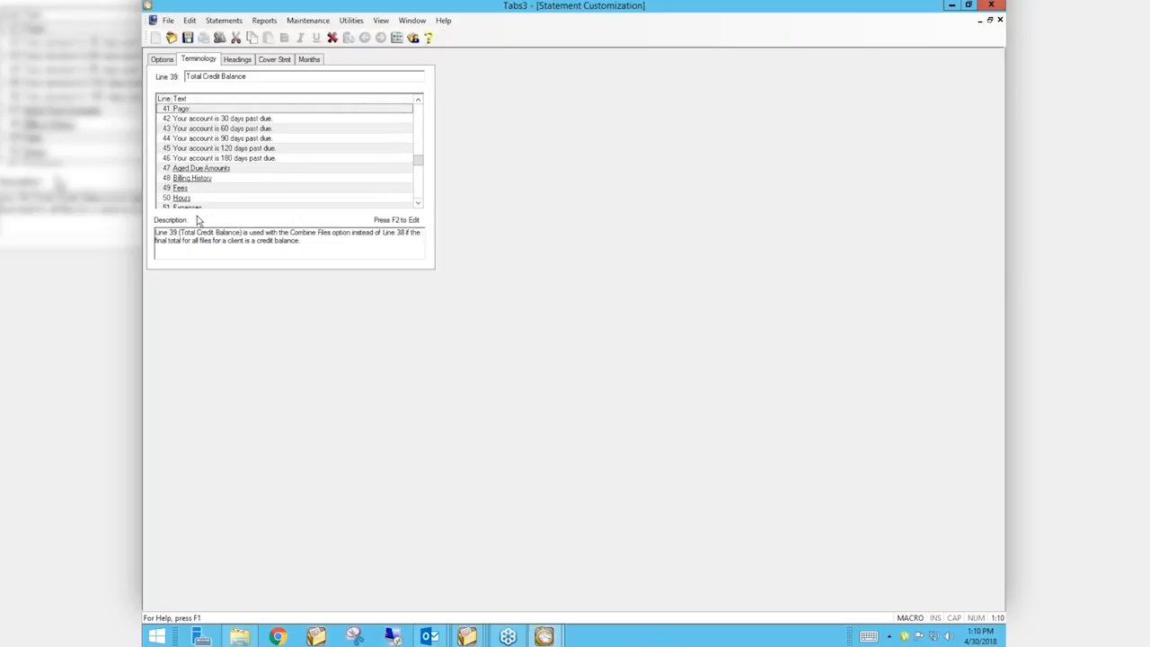
pyautogui.click(418, 191)
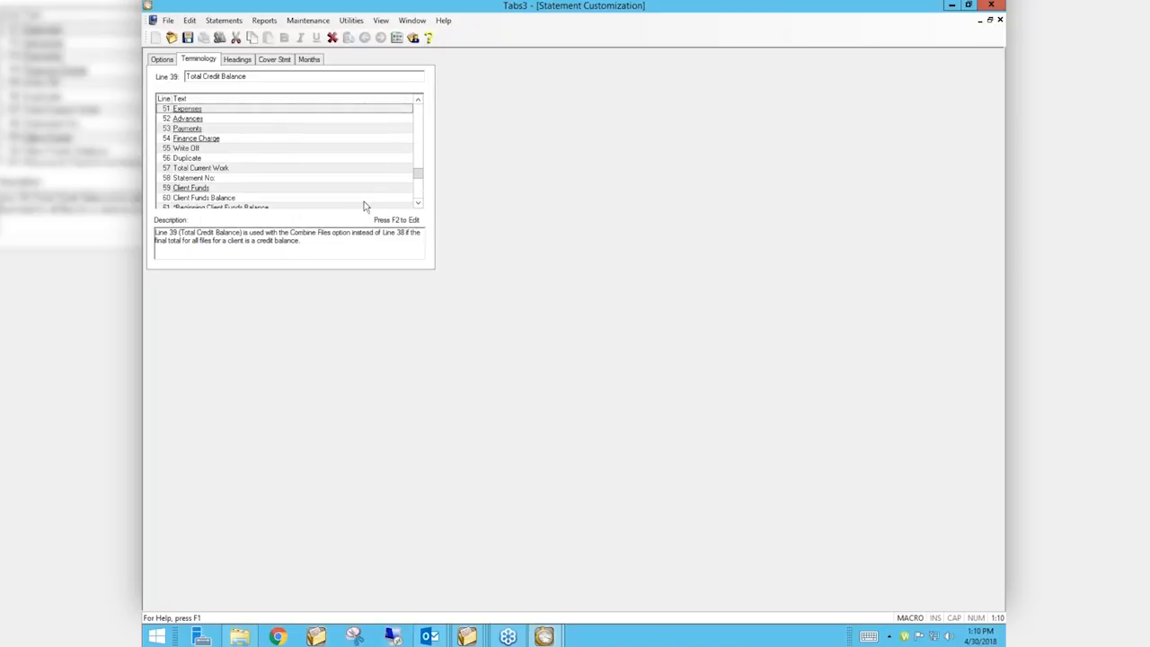
pyautogui.click(418, 189)
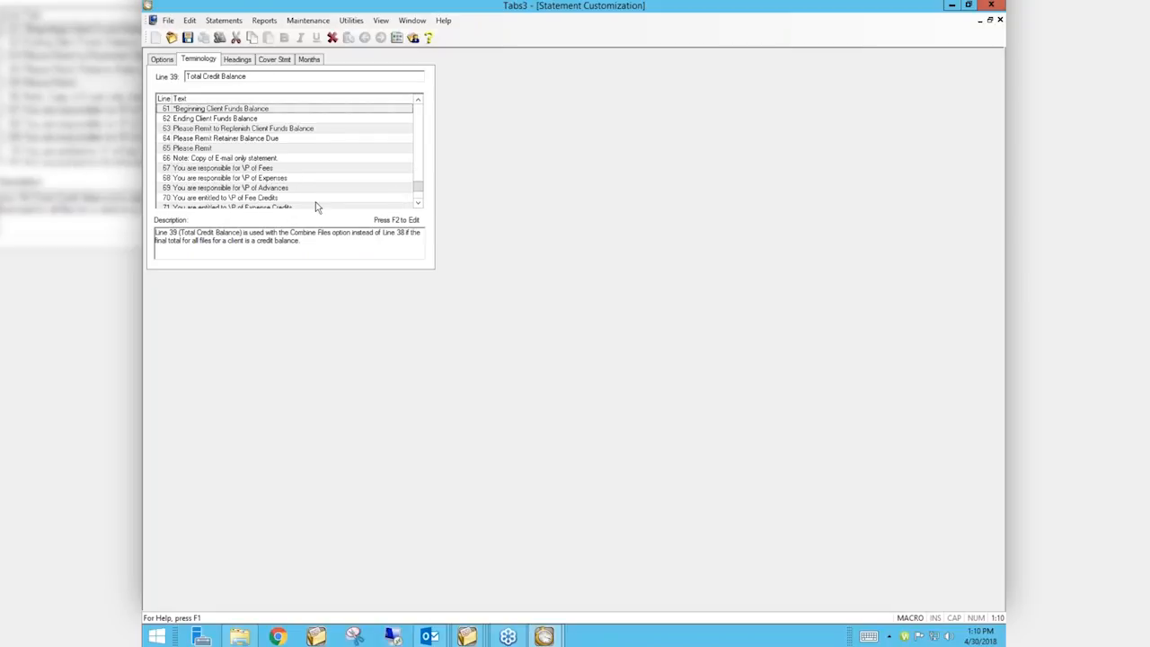
# - Browse the terminology lines from Account No. through the client funds lines, and close the statement customization without saving the changes
pyautogui.moveTo(418, 187); pyautogui.dragTo(419, 107)
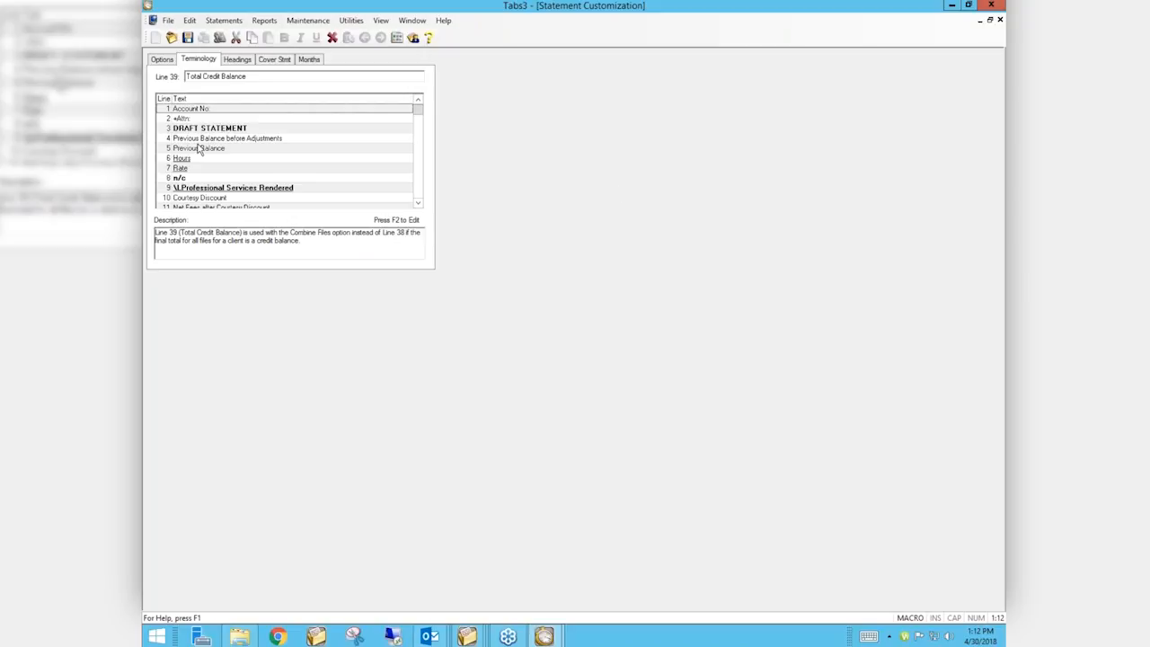
pyautogui.scroll(-2, 262, 179)
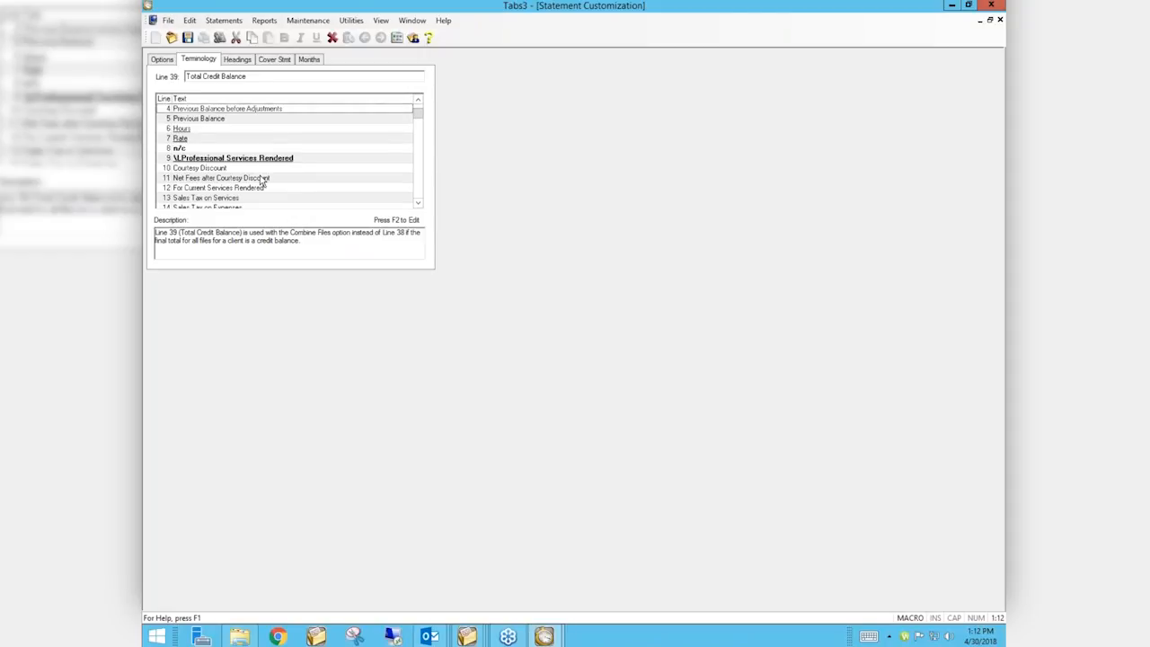
pyautogui.scroll(-3, 261, 181)
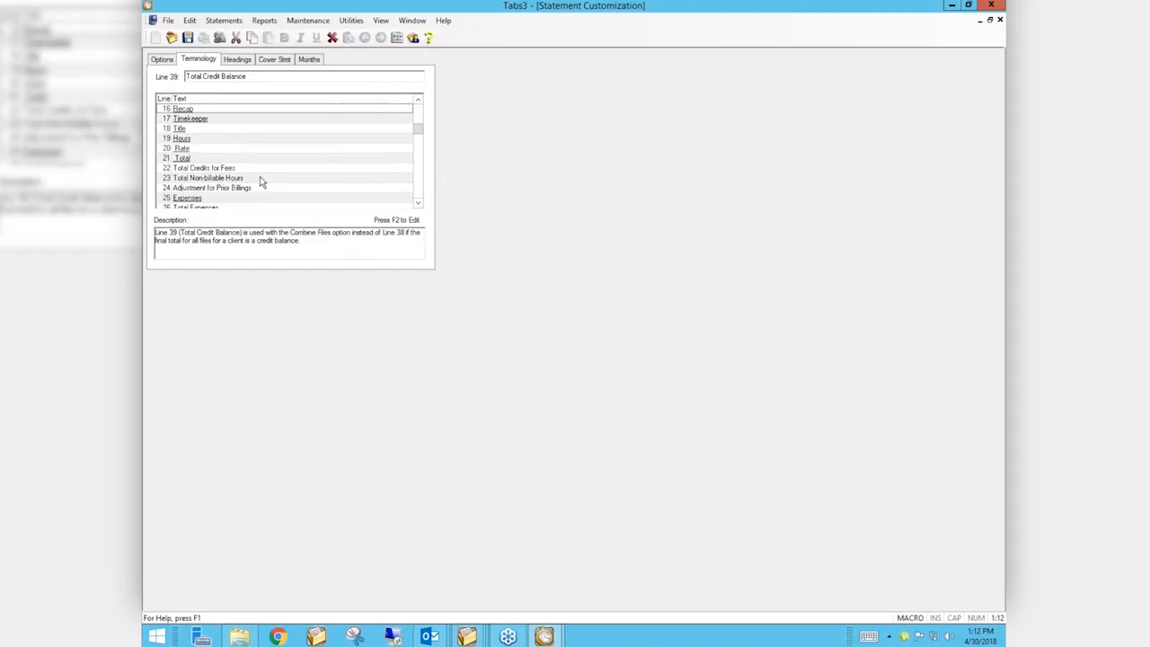
pyautogui.scroll(-7, 262, 180)
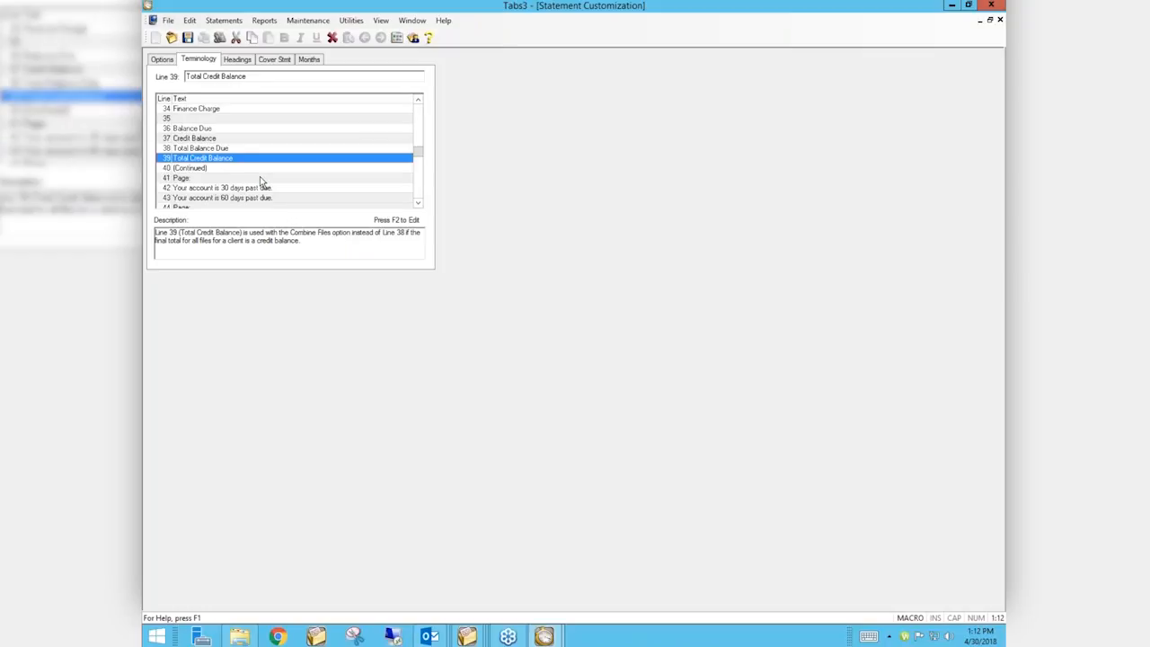
pyautogui.scroll(-6, 262, 180)
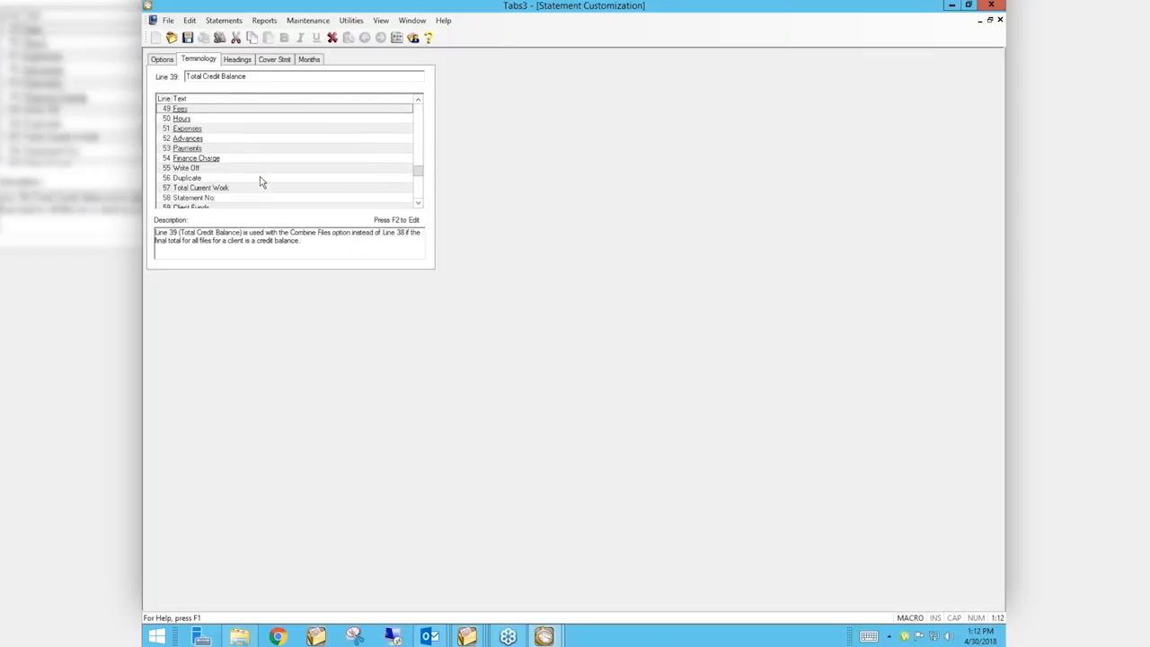
pyautogui.scroll(-1, 261, 181)
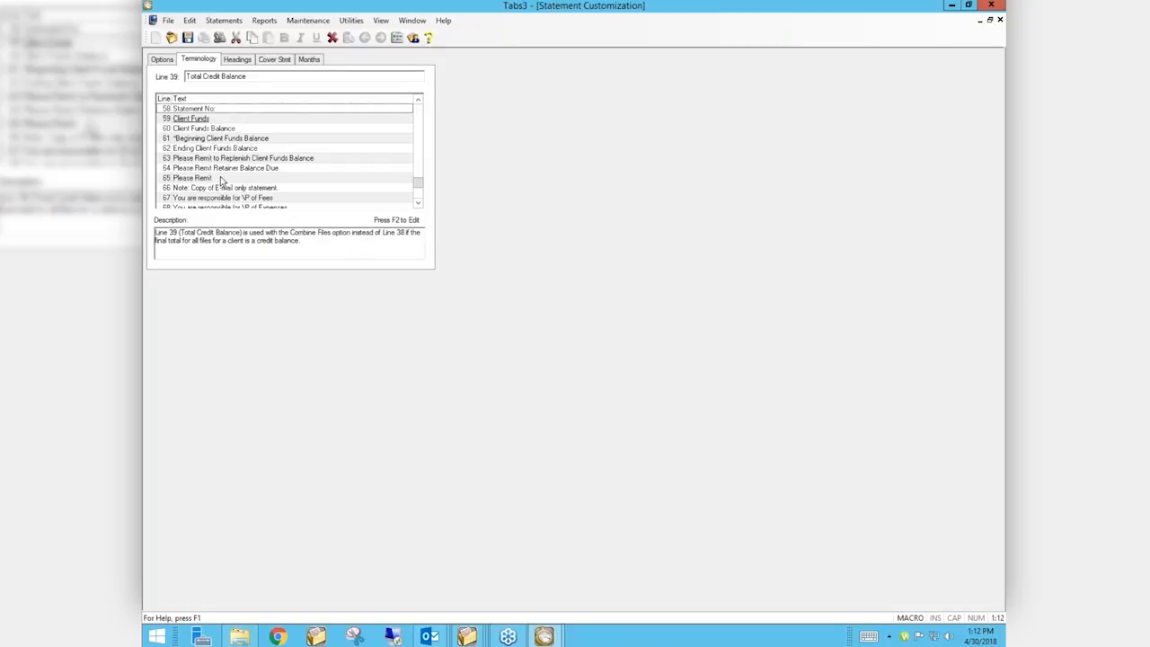
pyautogui.click(332, 38)
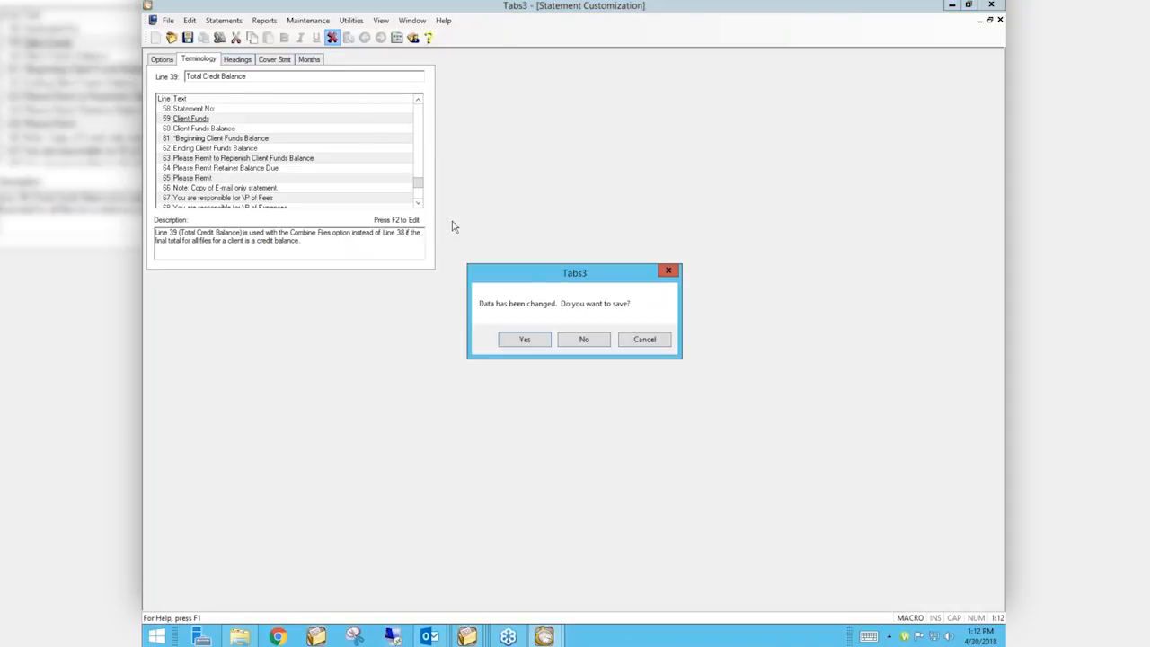
pyautogui.click(584, 339)
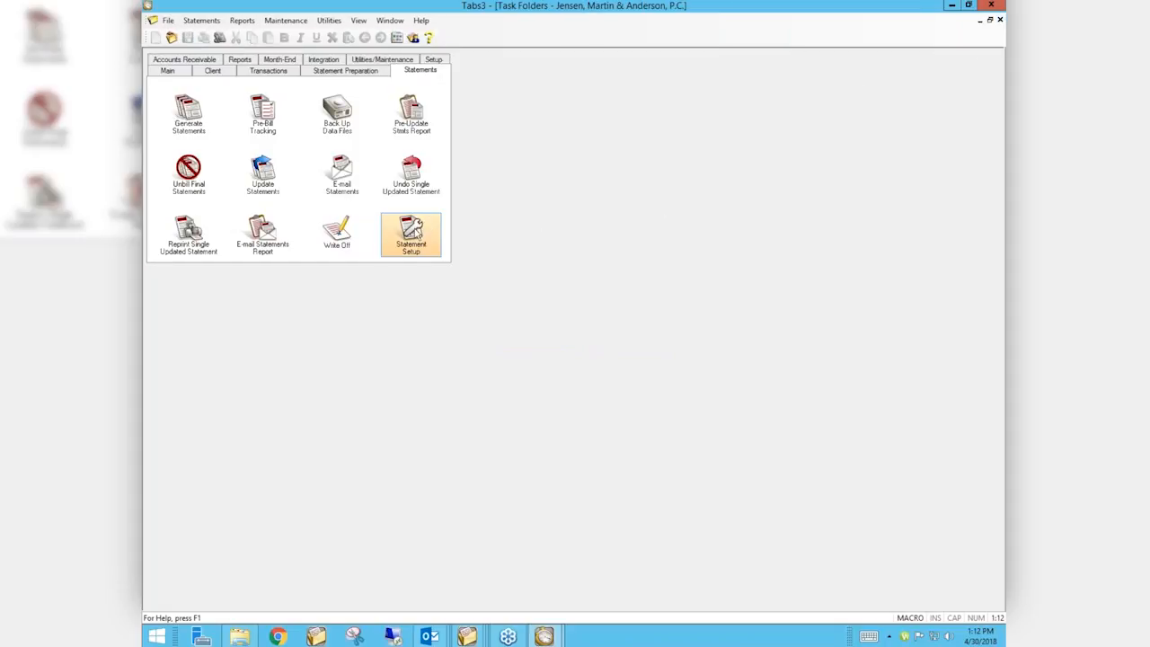
# - Open the statement templates from the statement setup and load the template with ID Draft
pyautogui.click(415, 232)
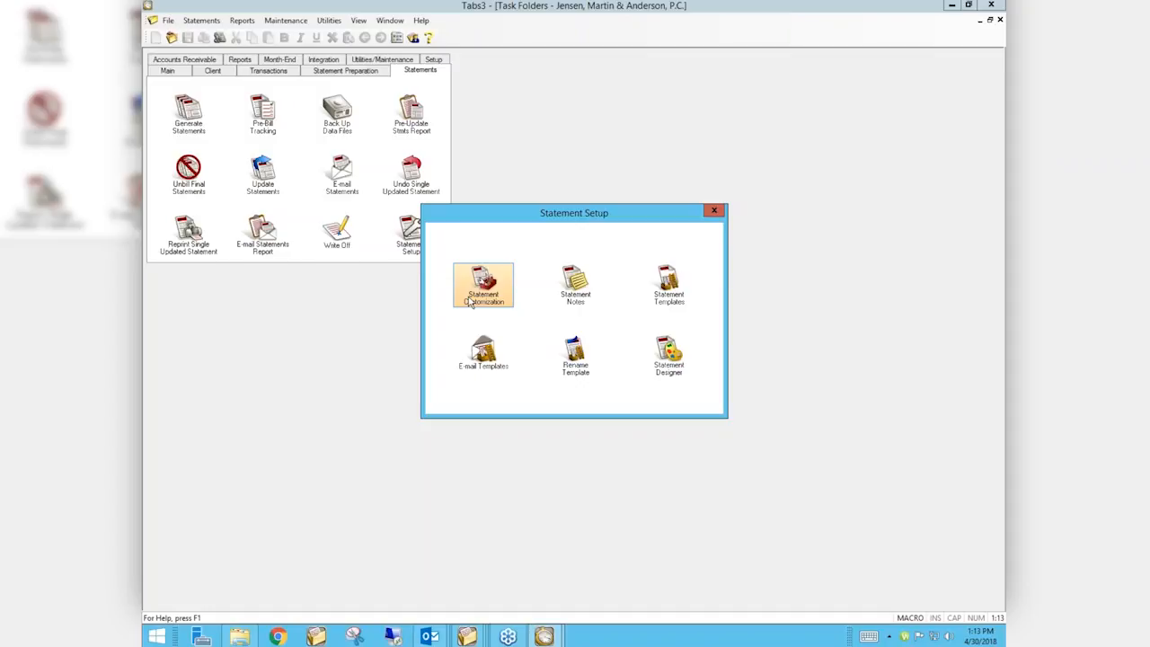
pyautogui.click(669, 286)
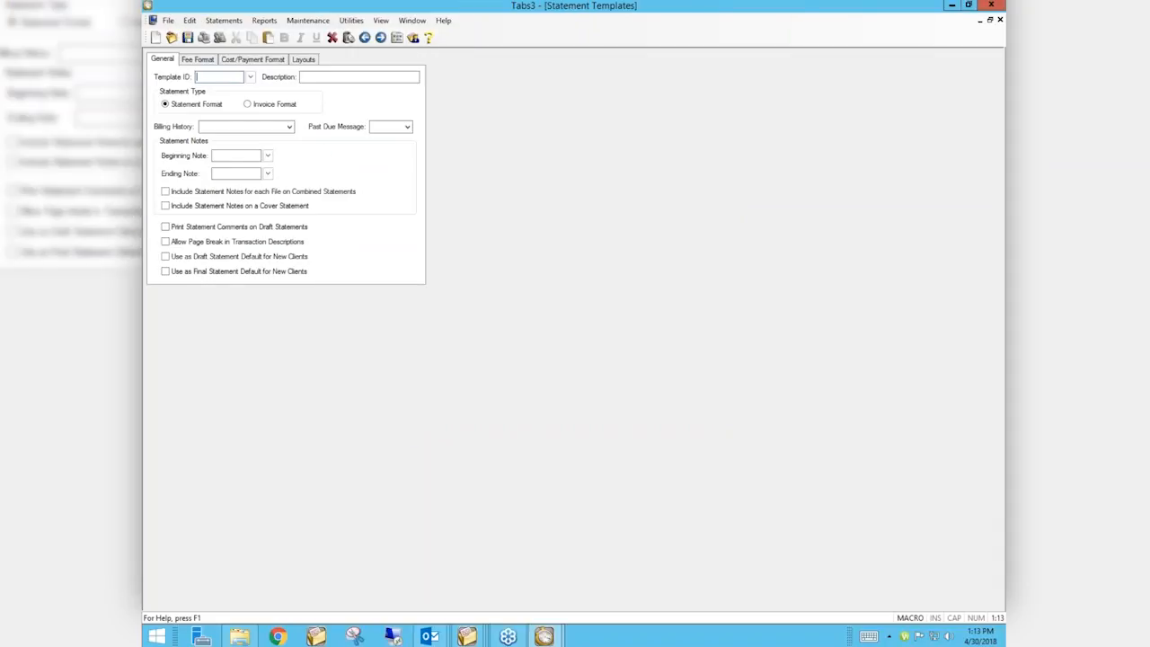
pyautogui.write('Draft')
pyautogui.press('Tab')
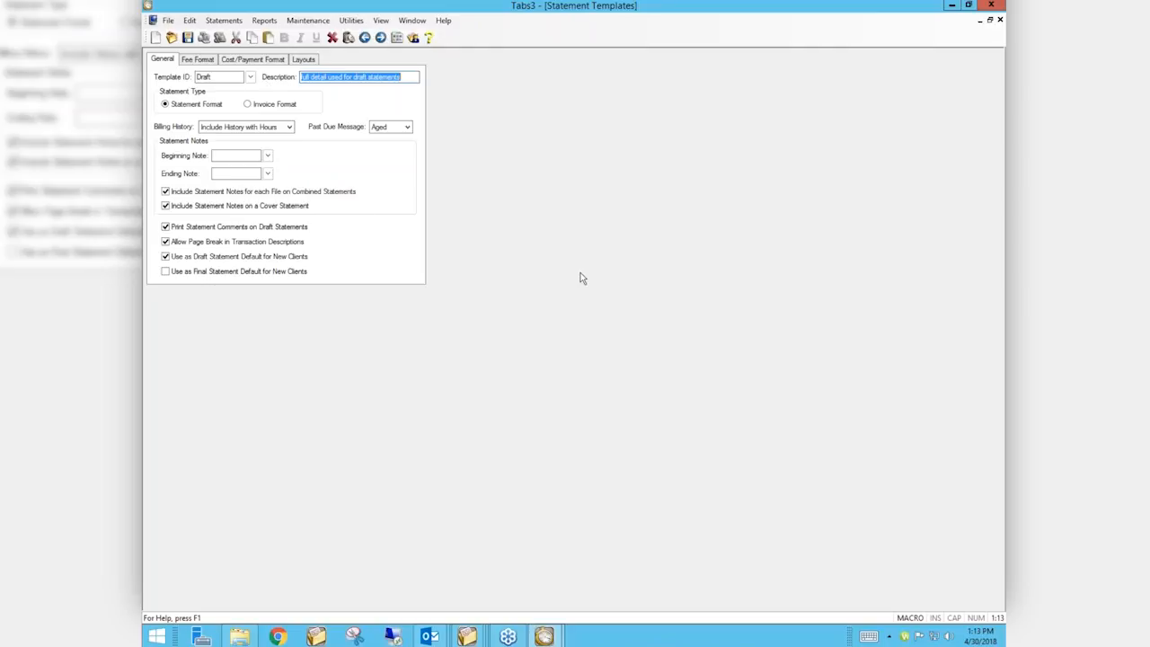
# - Return to the task folders and generate a preview of the draft statements without any client filter
pyautogui.click(414, 25)
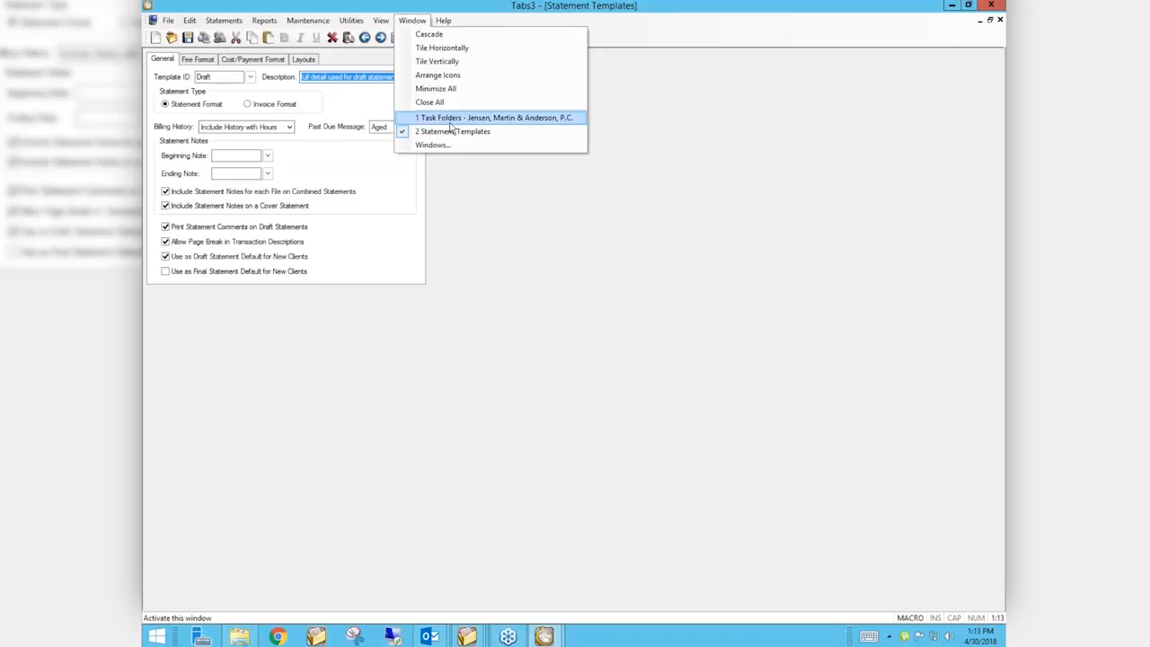
pyautogui.click(452, 125)
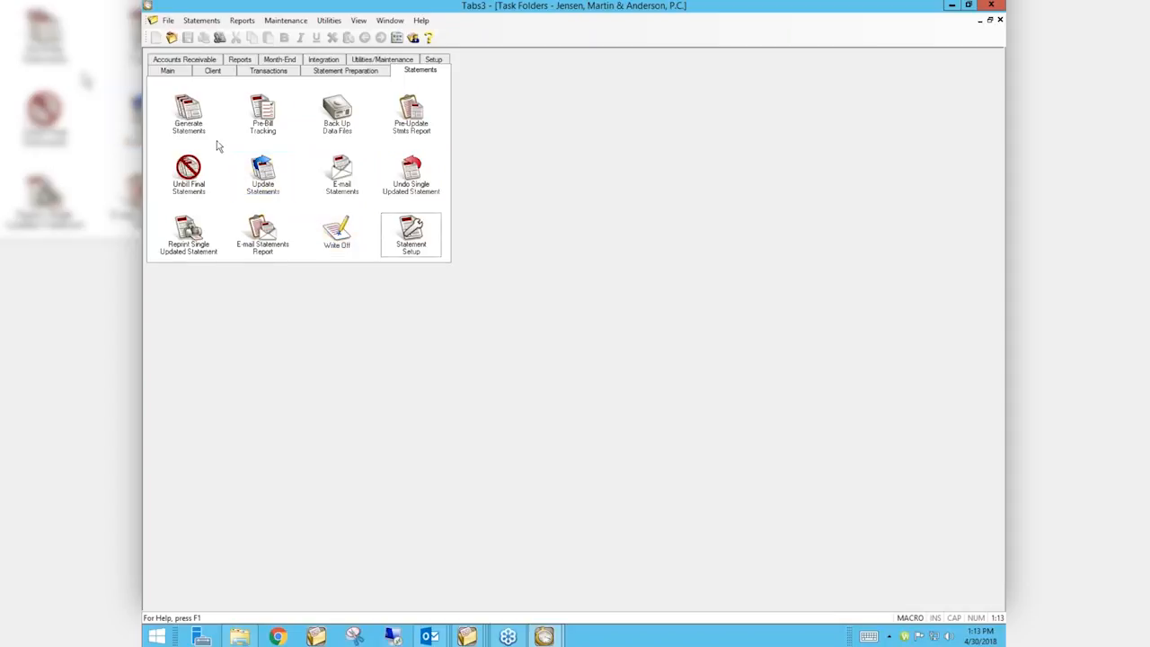
pyautogui.click(186, 110)
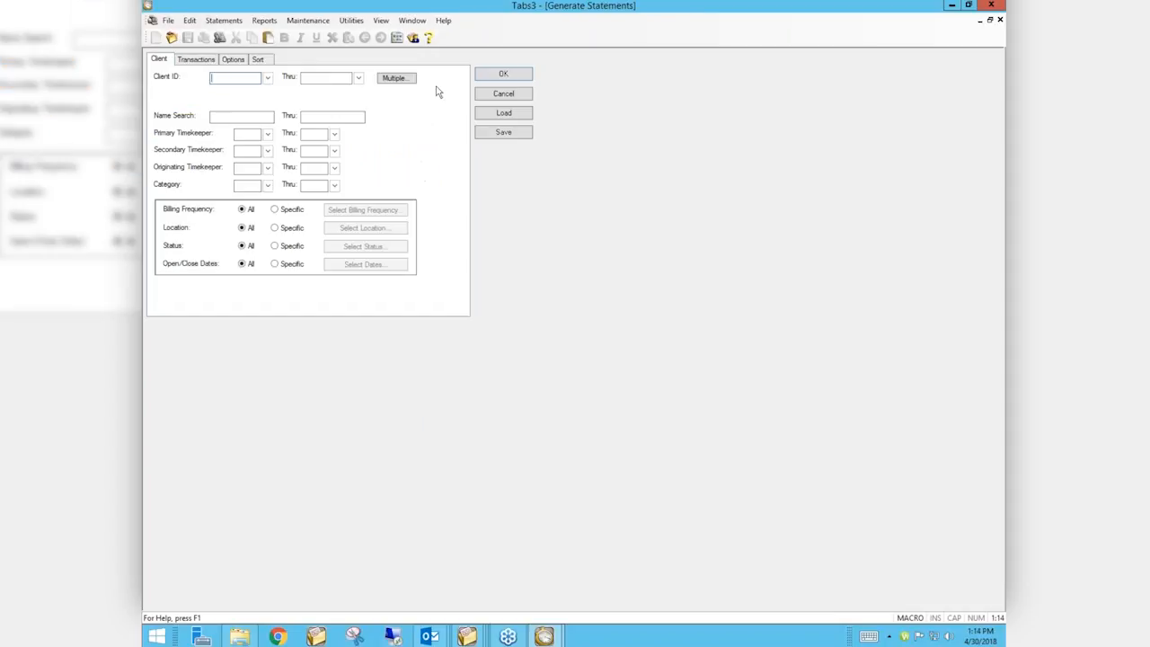
pyautogui.click(506, 72)
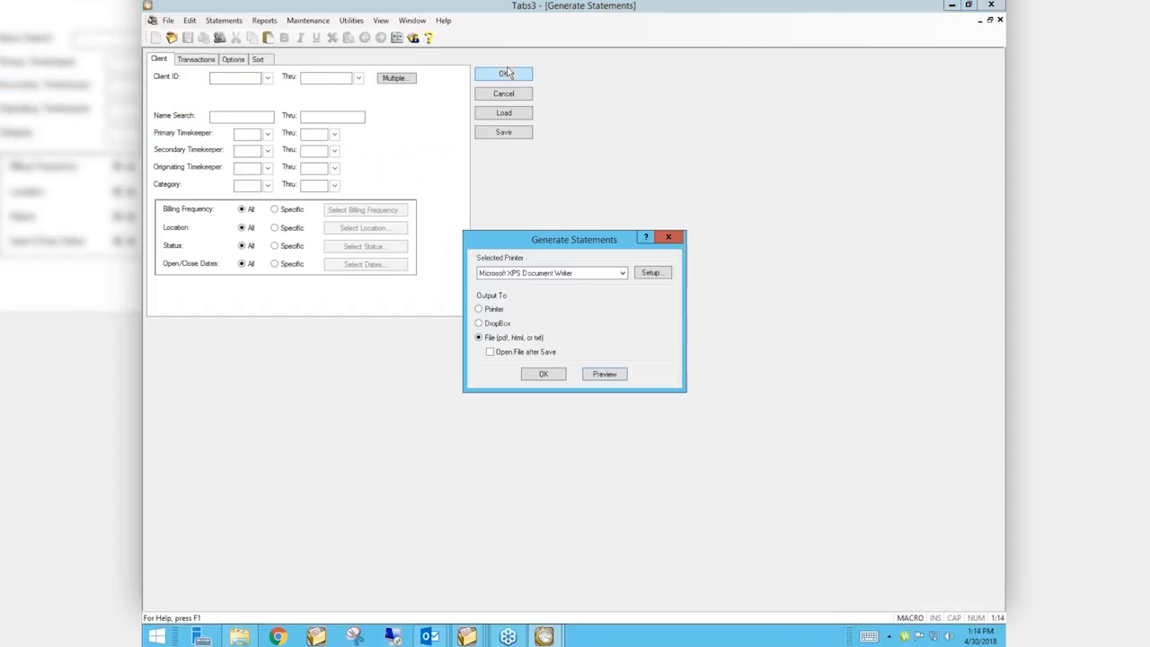
pyautogui.click(610, 379)
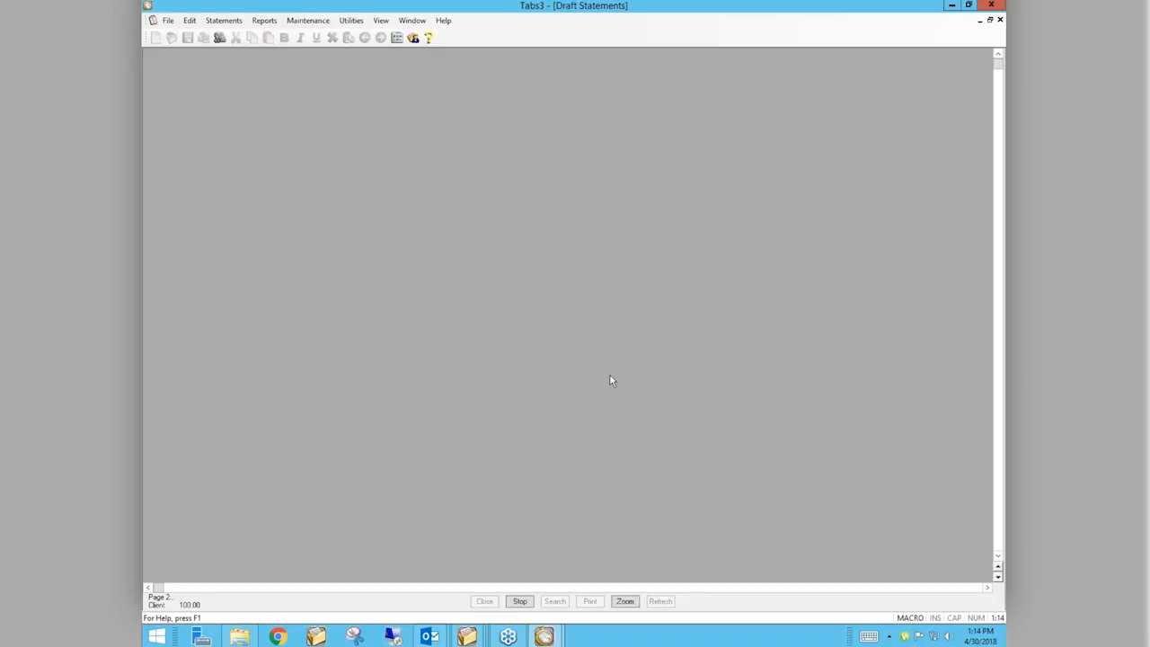
# - Examine the first client's draft statement, from the letterhead and fees section to the remittance block
pyautogui.scroll(-10, 610, 381)
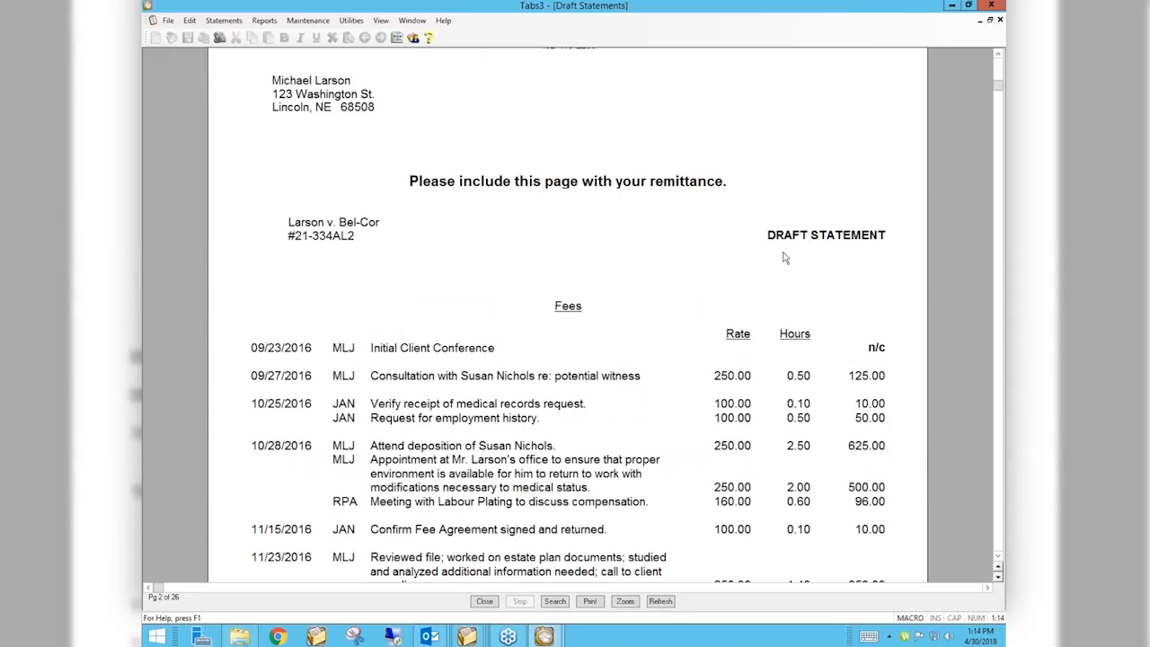
pyautogui.scroll(3, 783, 258)
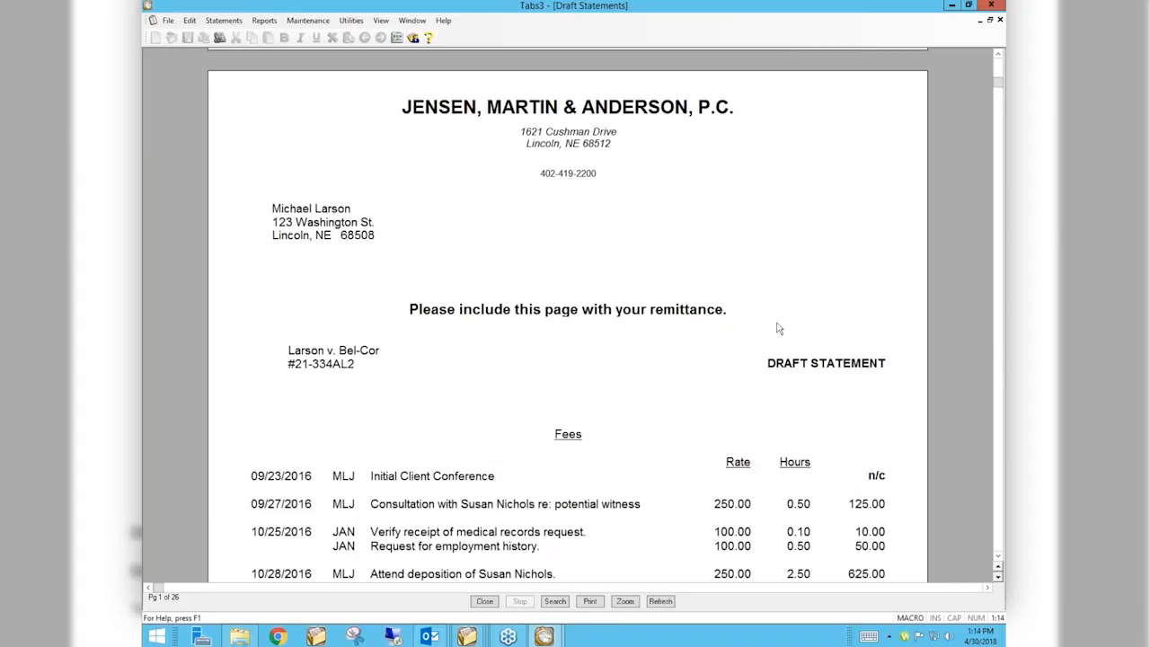
pyautogui.scroll(-10, 779, 329)
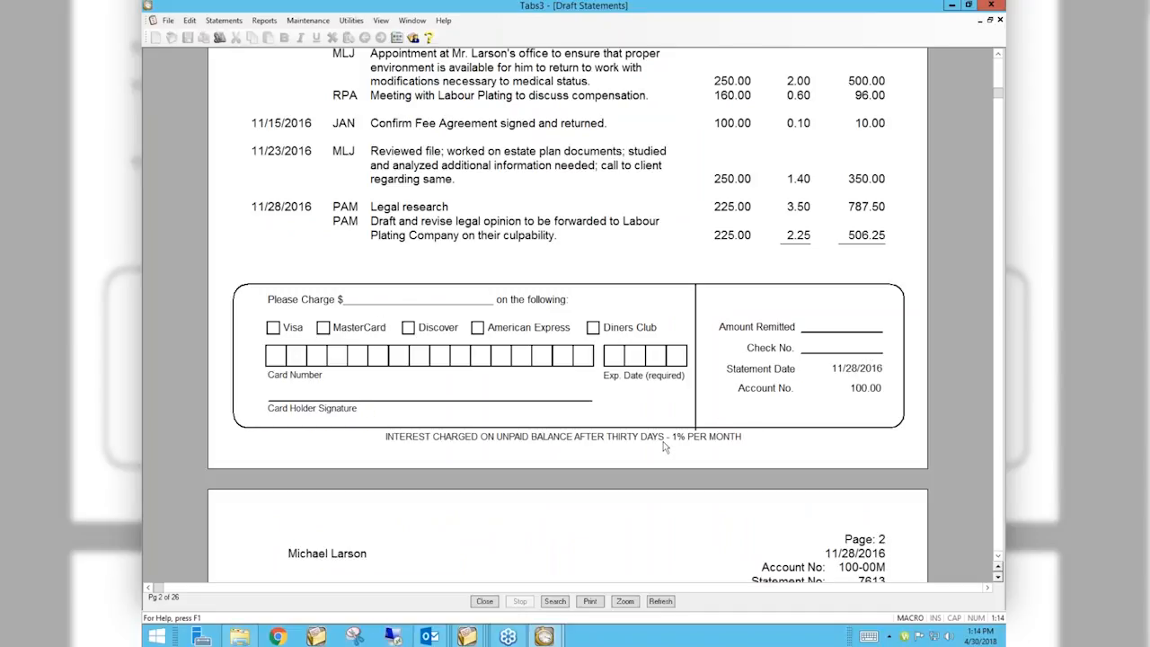
pyautogui.scroll(6, 665, 447)
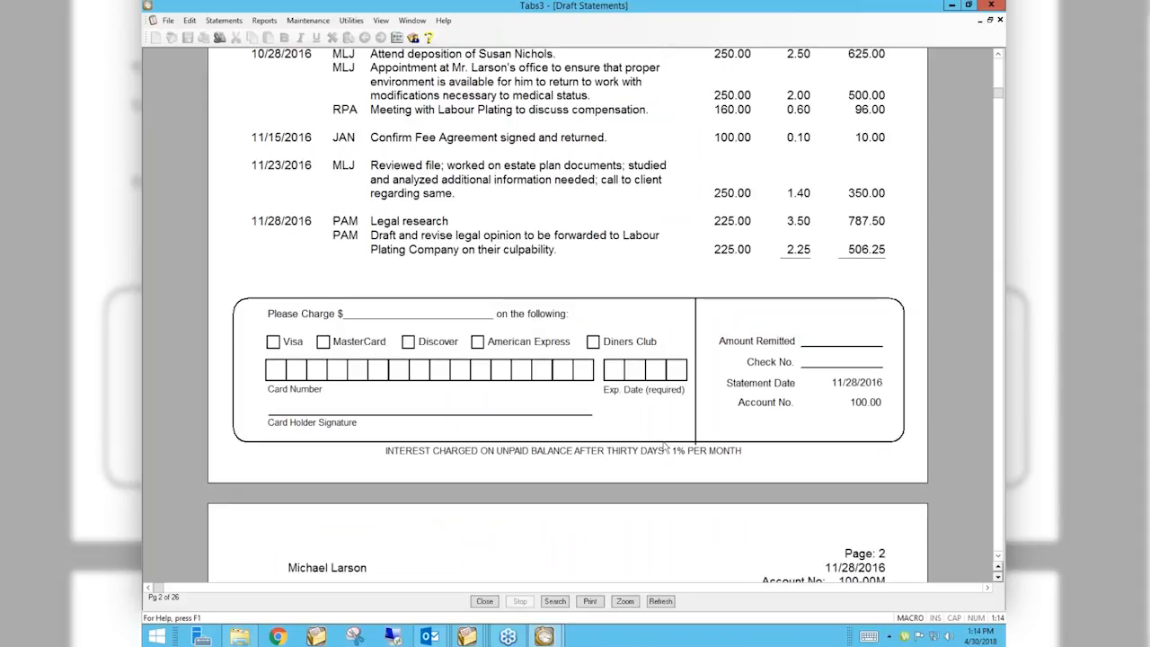
pyautogui.scroll(1, 664, 447)
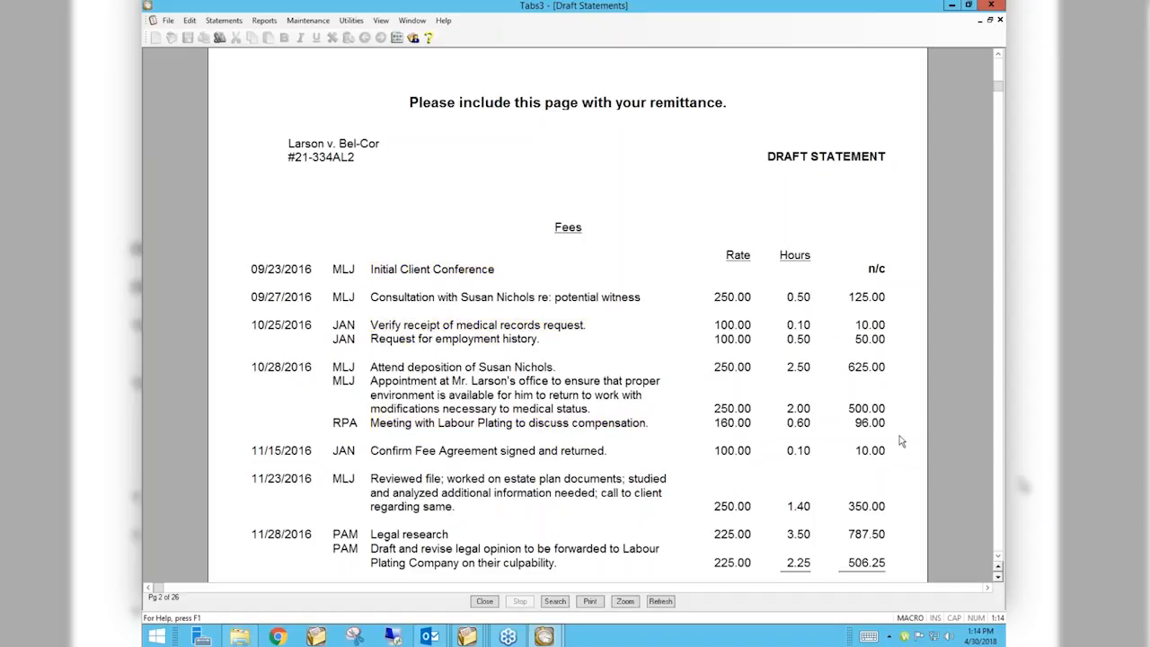
# - Switch back to the Draft statement template and review its fee format, cost and payment formats, and page layouts
pyautogui.click(410, 21)
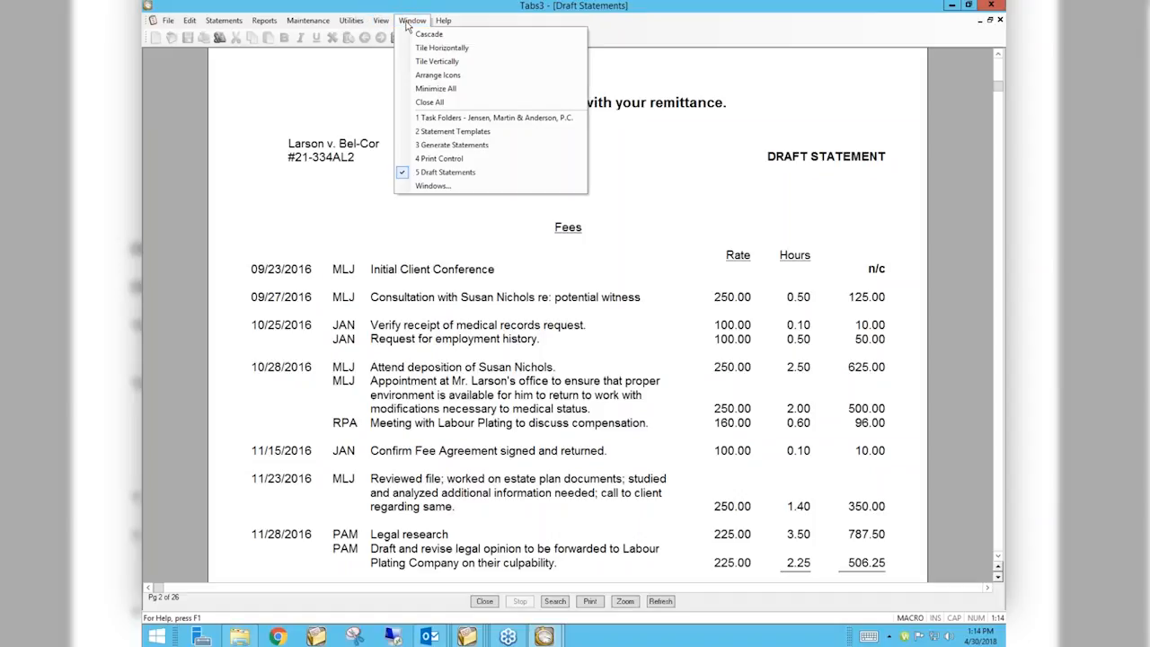
pyautogui.click(454, 132)
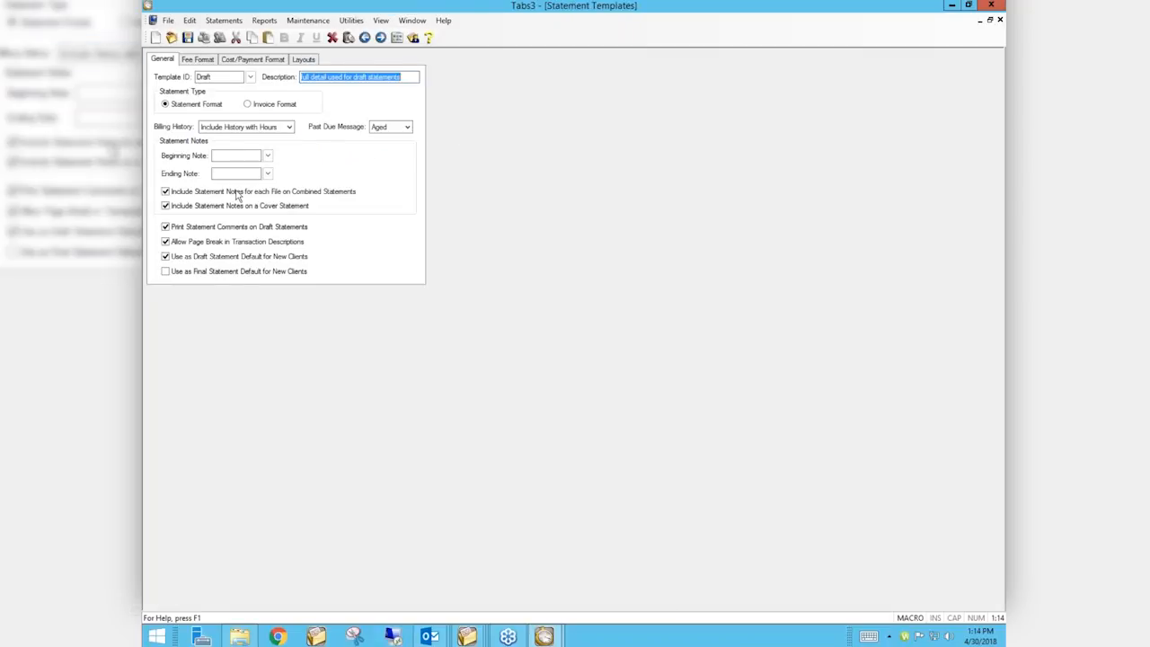
pyautogui.click(199, 61)
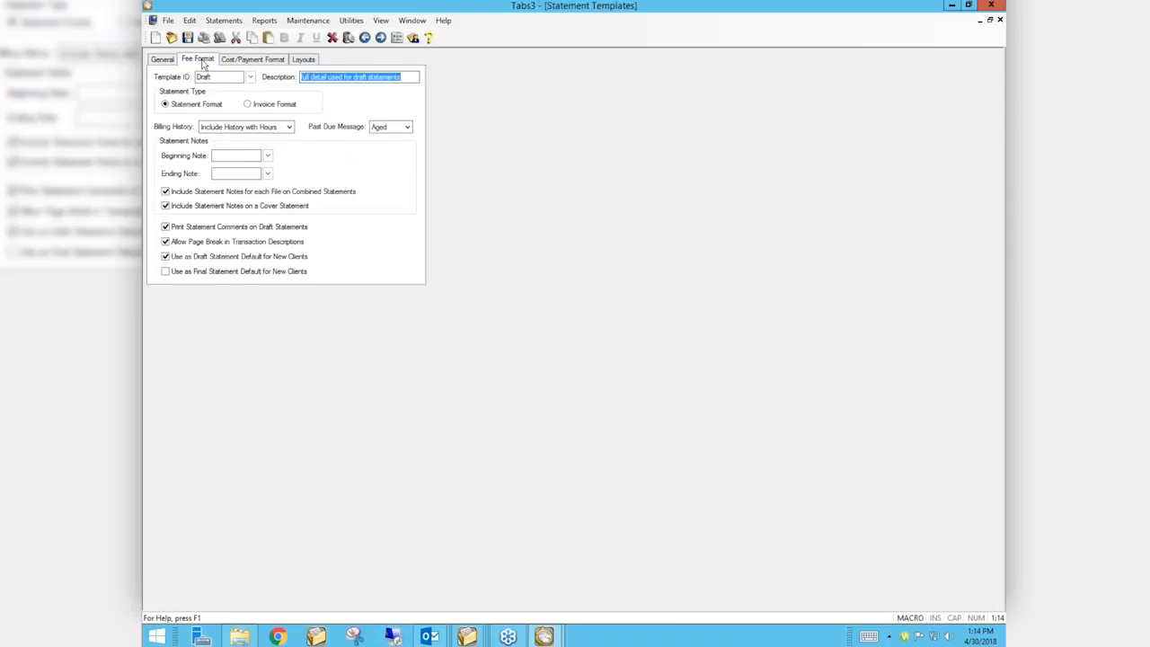
pyautogui.click(243, 60)
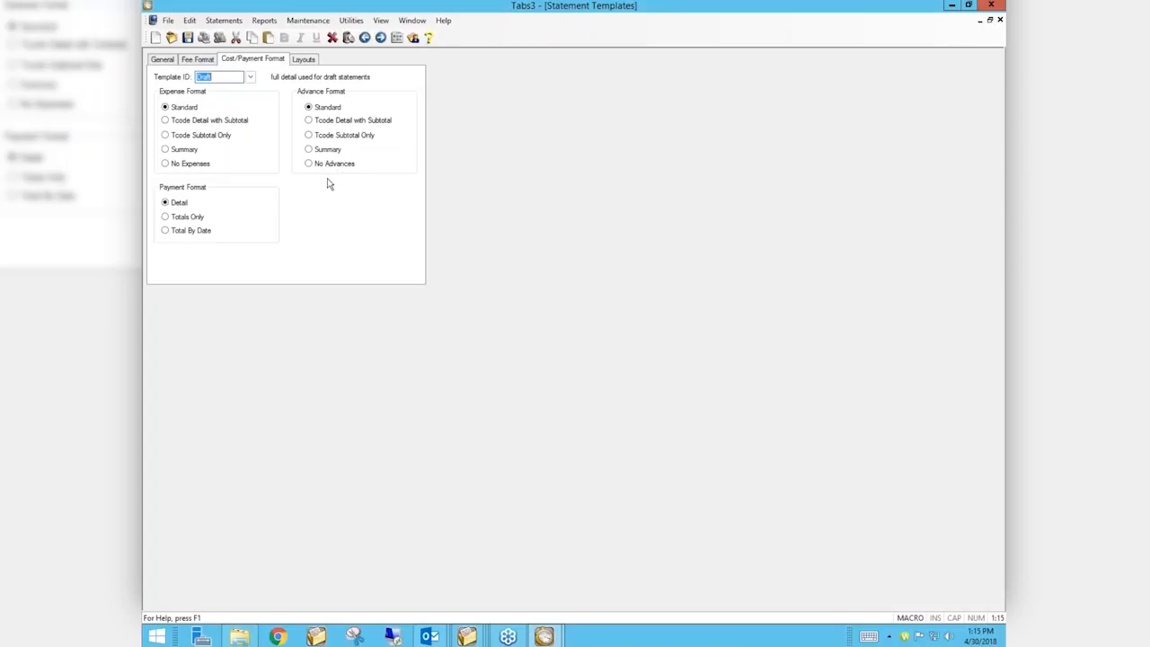
pyautogui.click(177, 205)
pyautogui.click(304, 61)
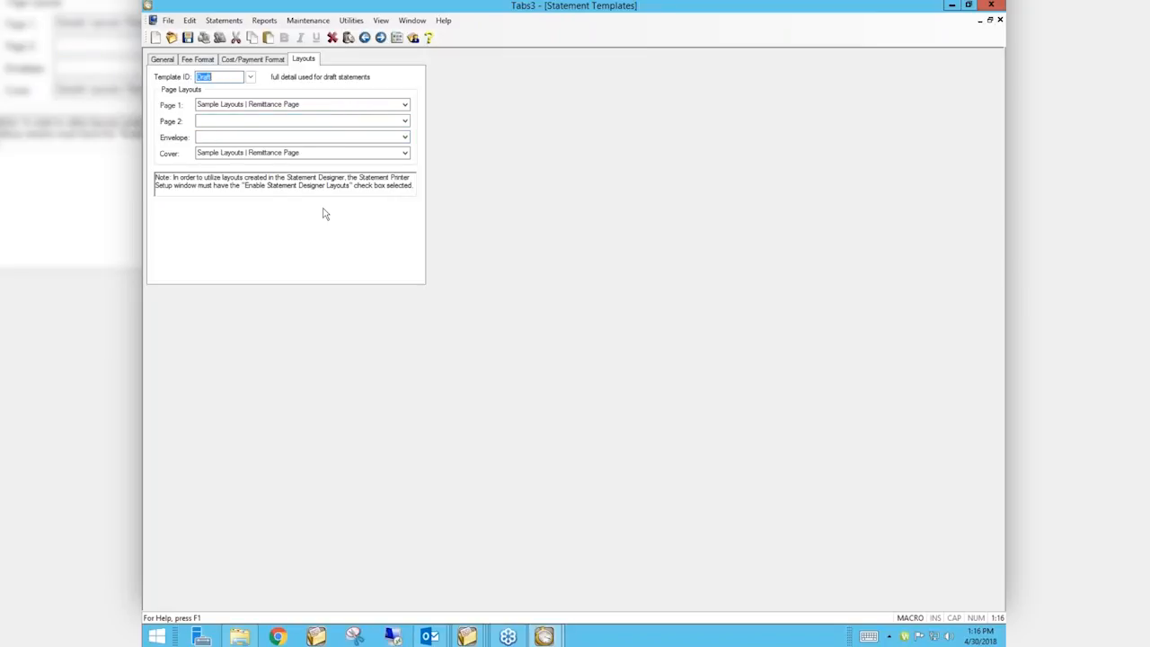
# - Examine the rate choices available for the fee recap in the Draft template's fee format
pyautogui.click(199, 61)
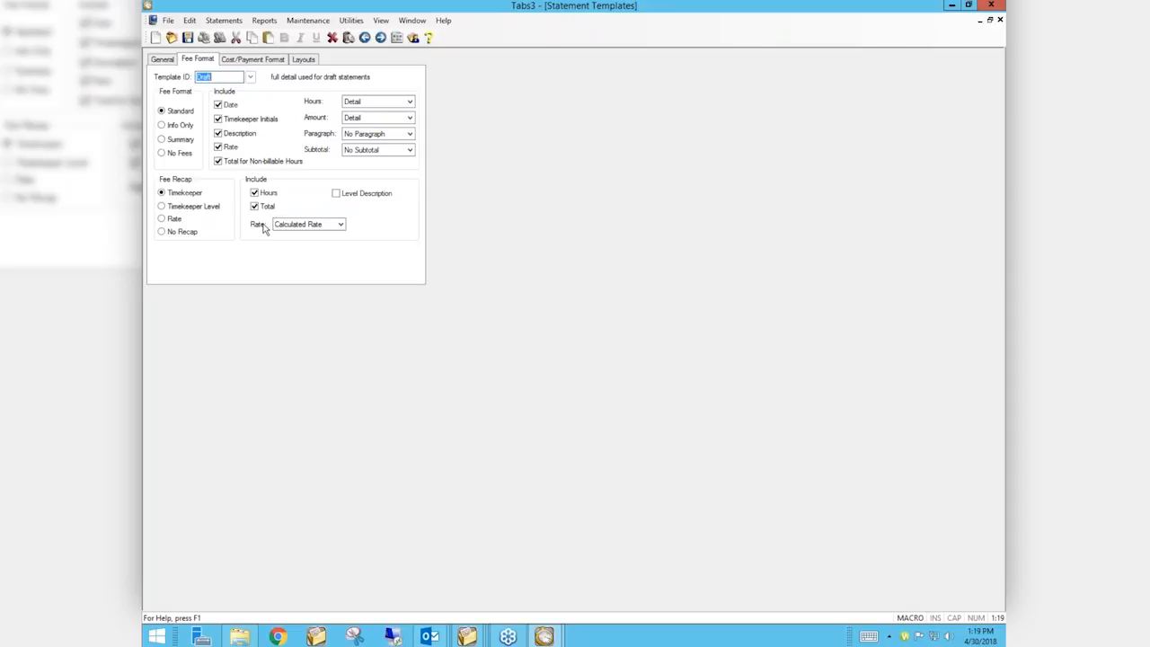
pyautogui.click(341, 227)
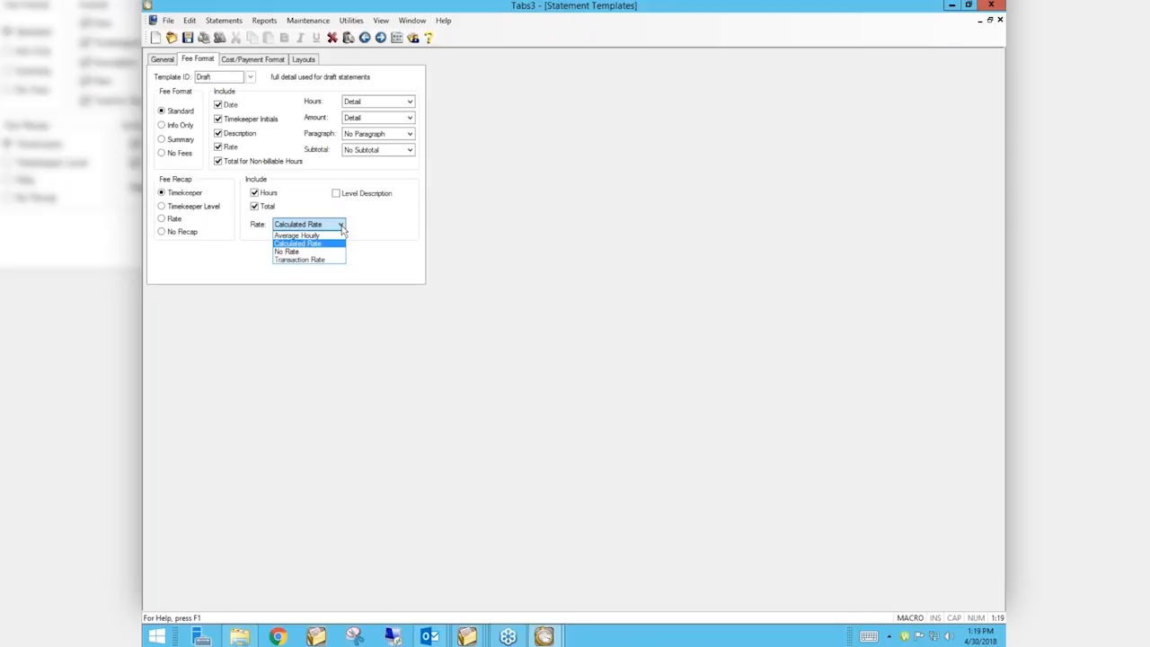
pyautogui.click(341, 231)
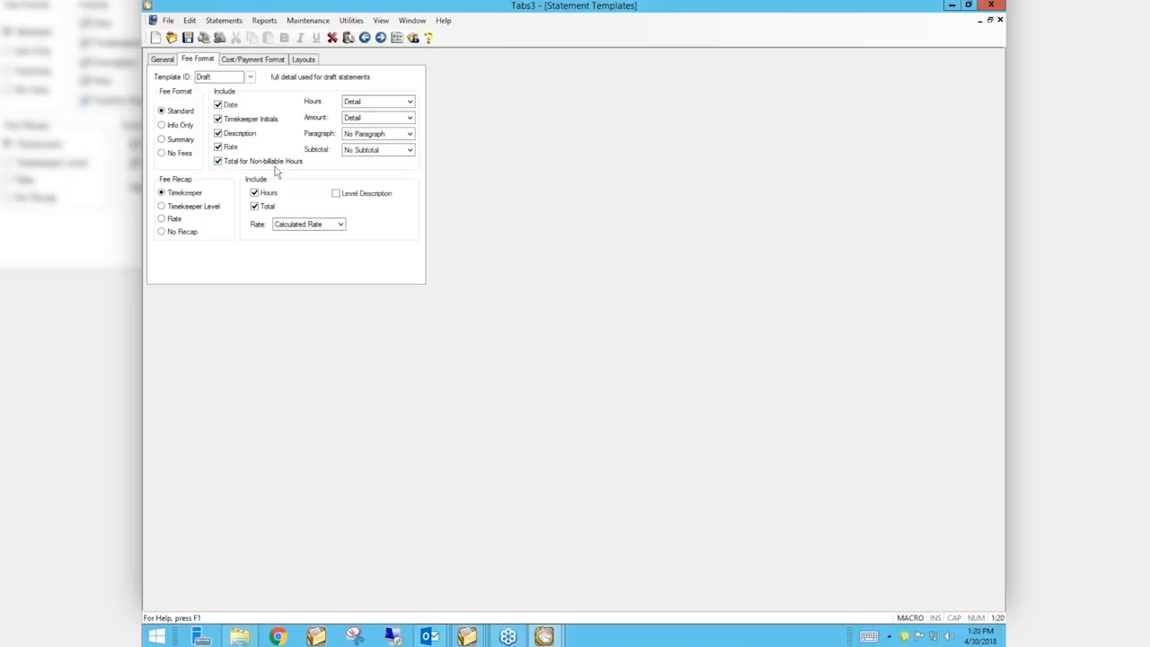
# - Review the Hours, Amount and Paragraph choices of the fee format, and return to the Draft template's general settings
pyautogui.click(410, 103)
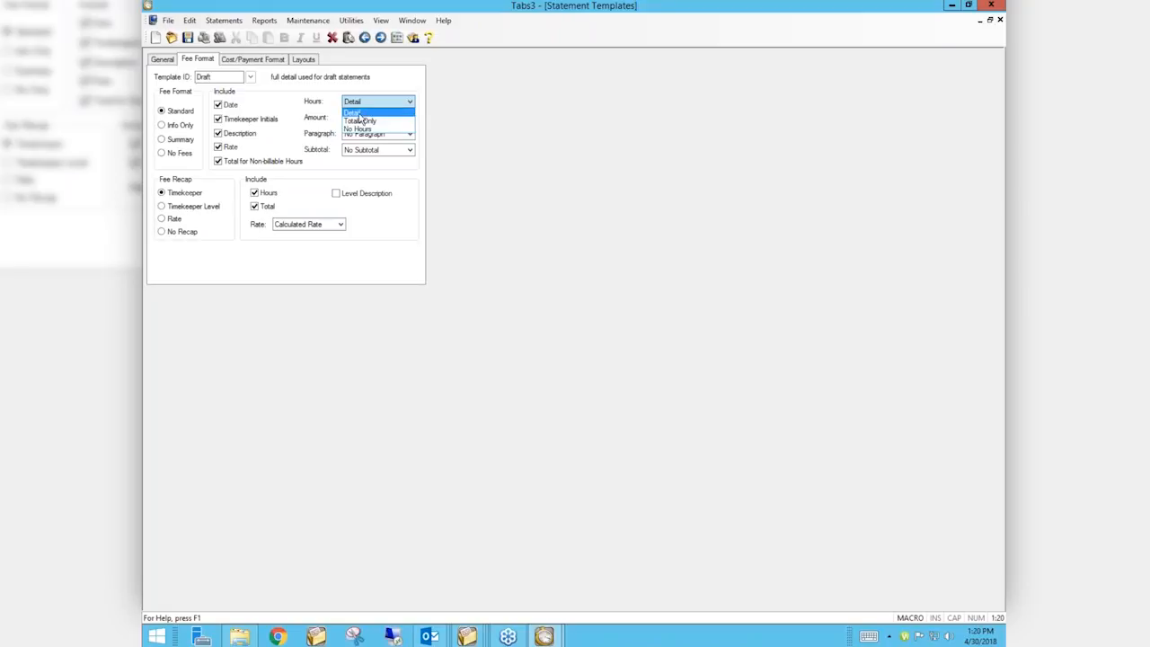
pyautogui.click(497, 120)
pyautogui.click(410, 117)
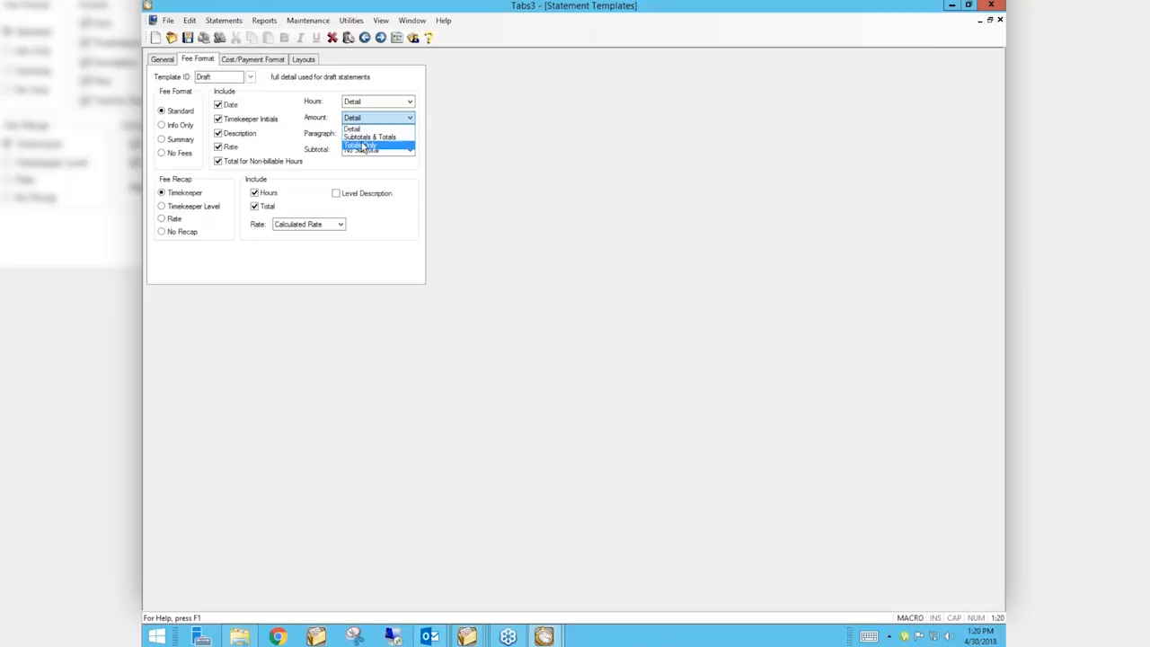
pyautogui.click(477, 152)
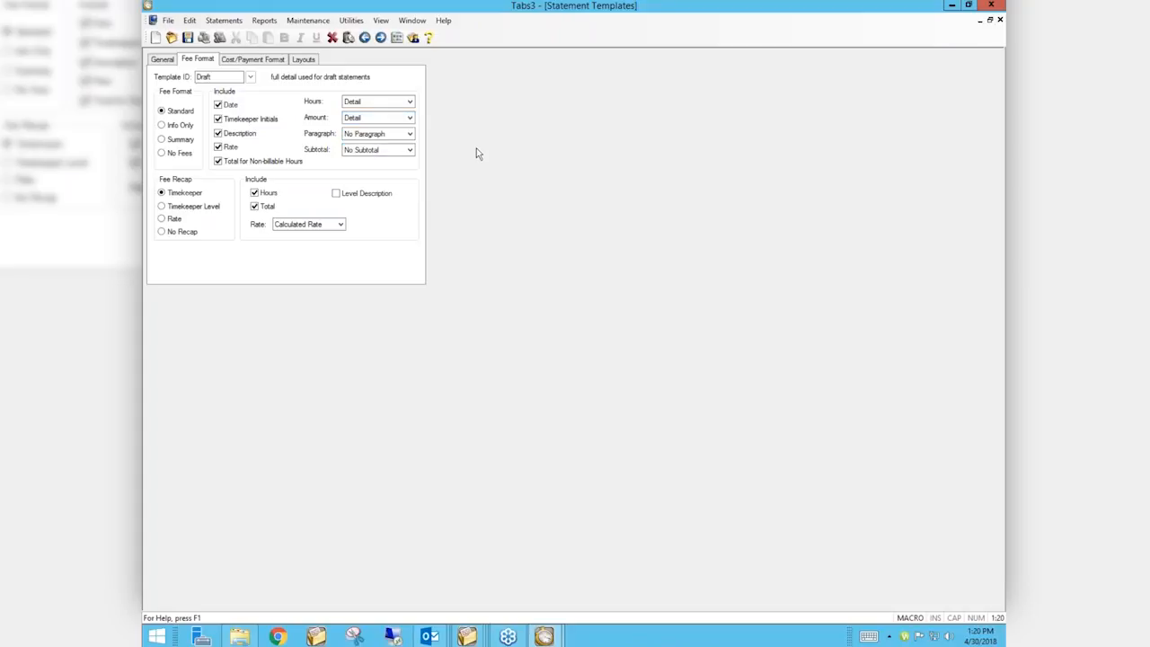
pyautogui.click(407, 135)
pyautogui.click(407, 134)
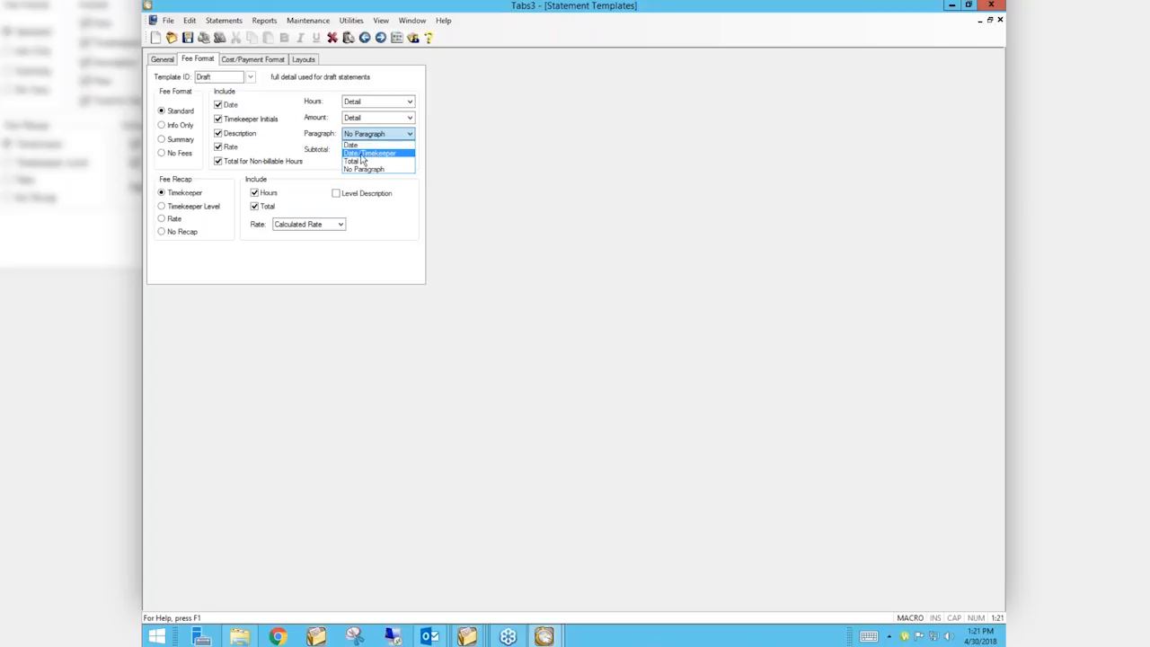
pyautogui.click(476, 165)
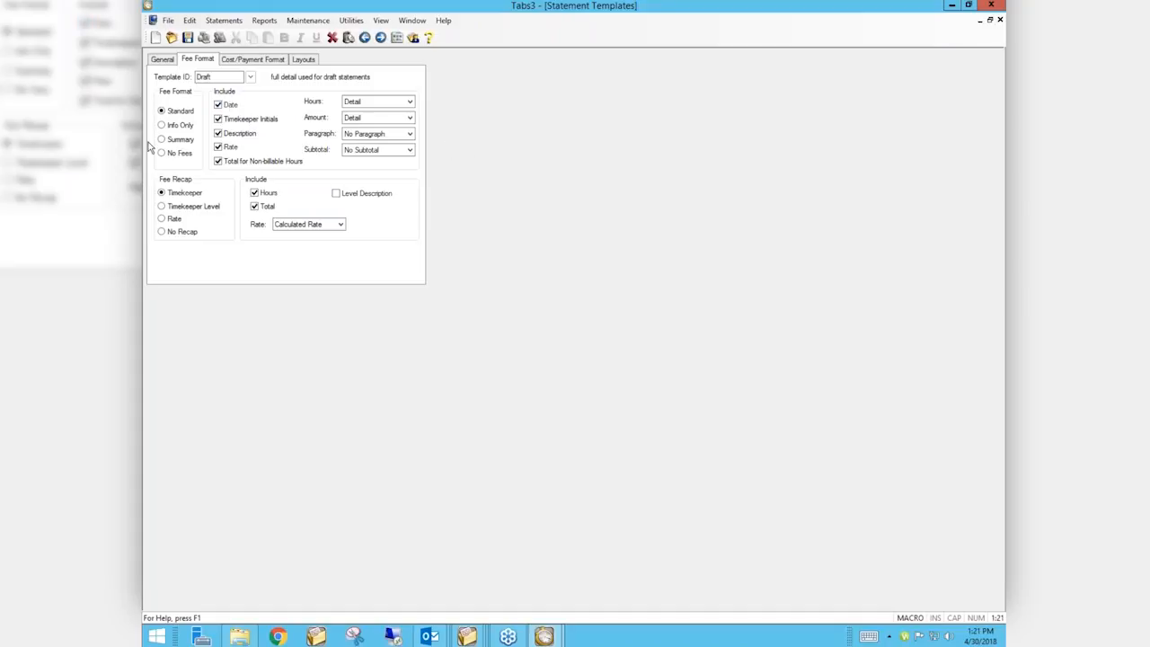
pyautogui.click(166, 62)
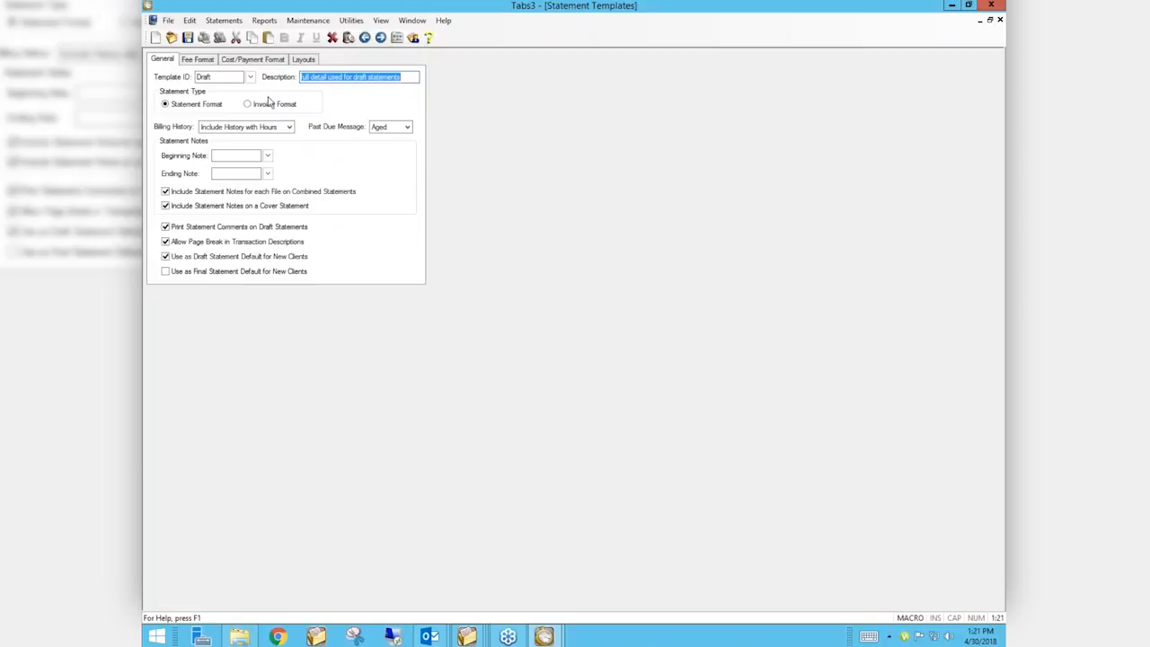
# - Examine the Billing History and Past Due Message choices of the Draft statement template
pyautogui.click(285, 130)
pyautogui.click(289, 128)
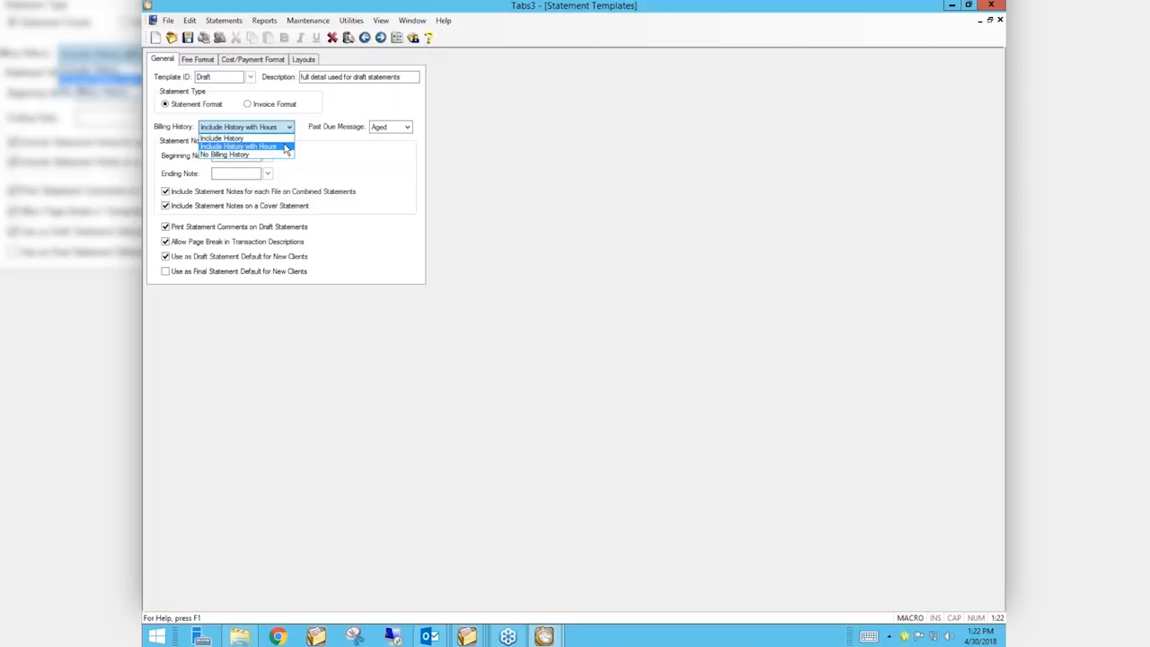
pyautogui.click(328, 160)
pyautogui.click(406, 128)
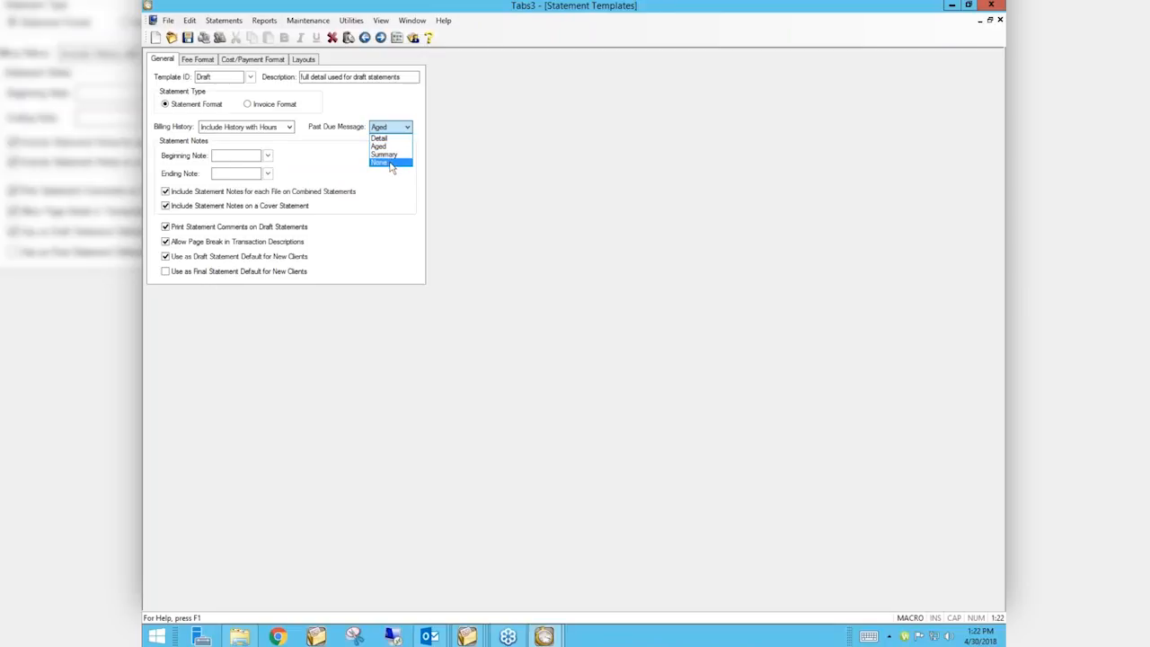
pyautogui.click(377, 247)
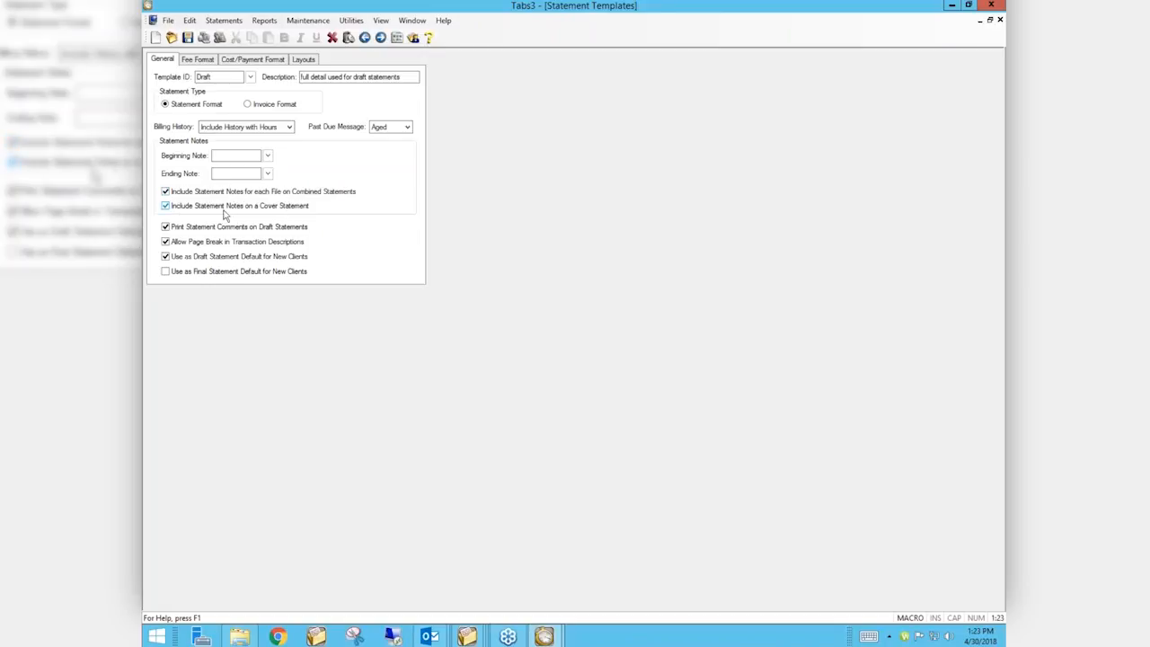
# - Look through the available beginning statement notes and the list of existing statement templates without choosing any
pyautogui.click(267, 155)
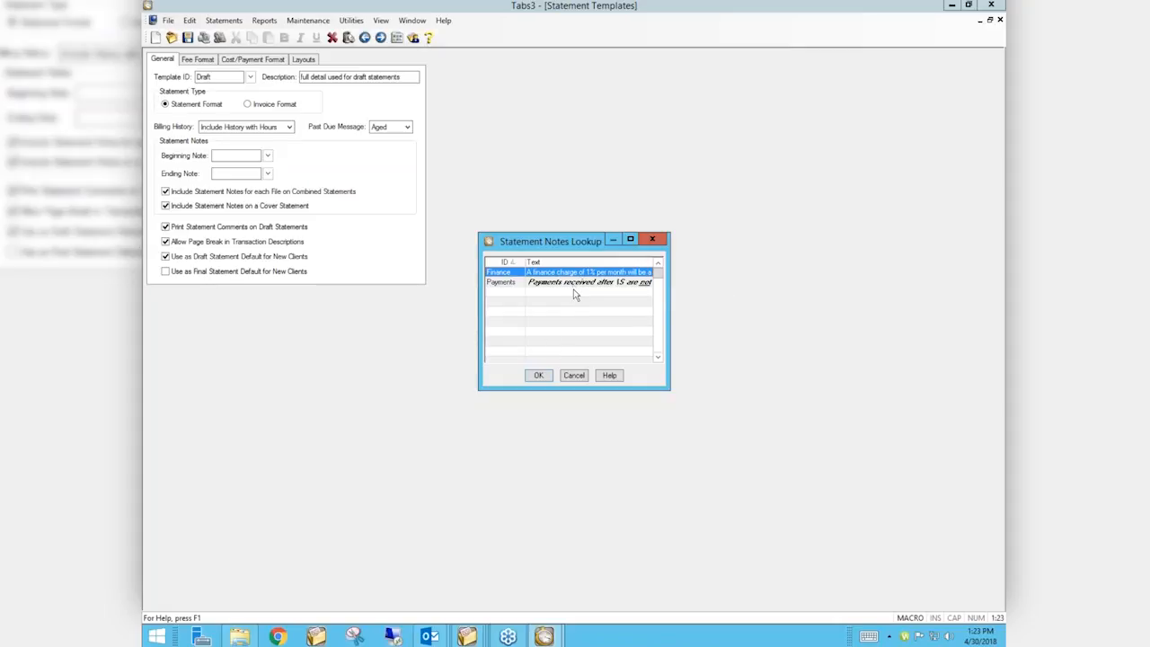
pyautogui.click(575, 376)
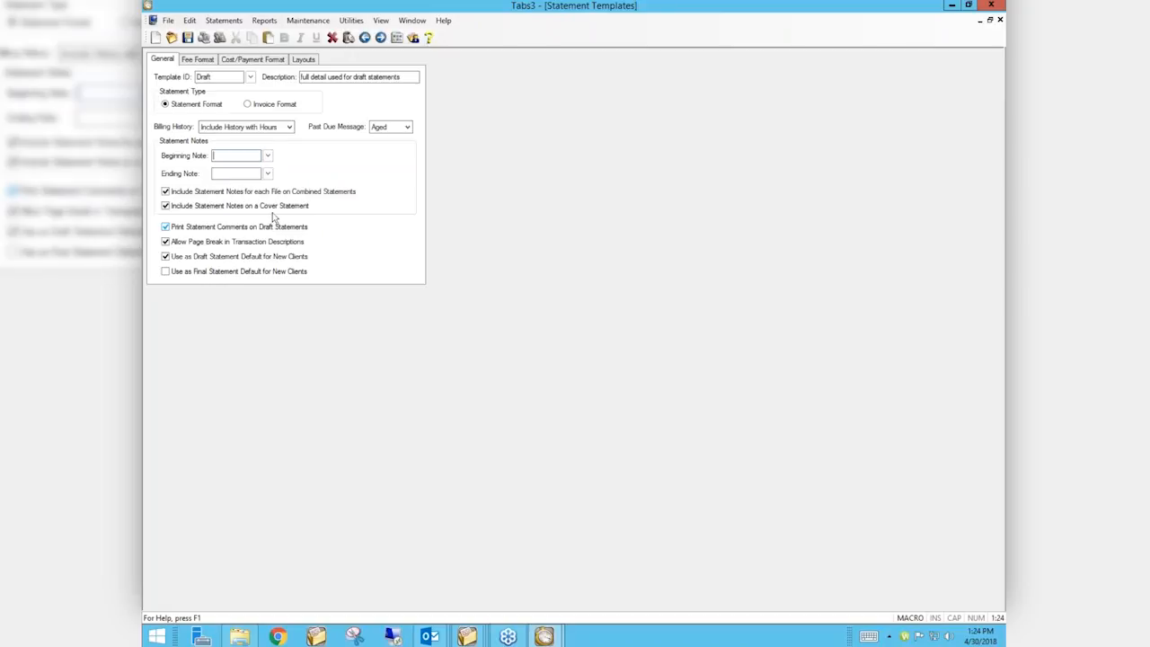
pyautogui.click(252, 79)
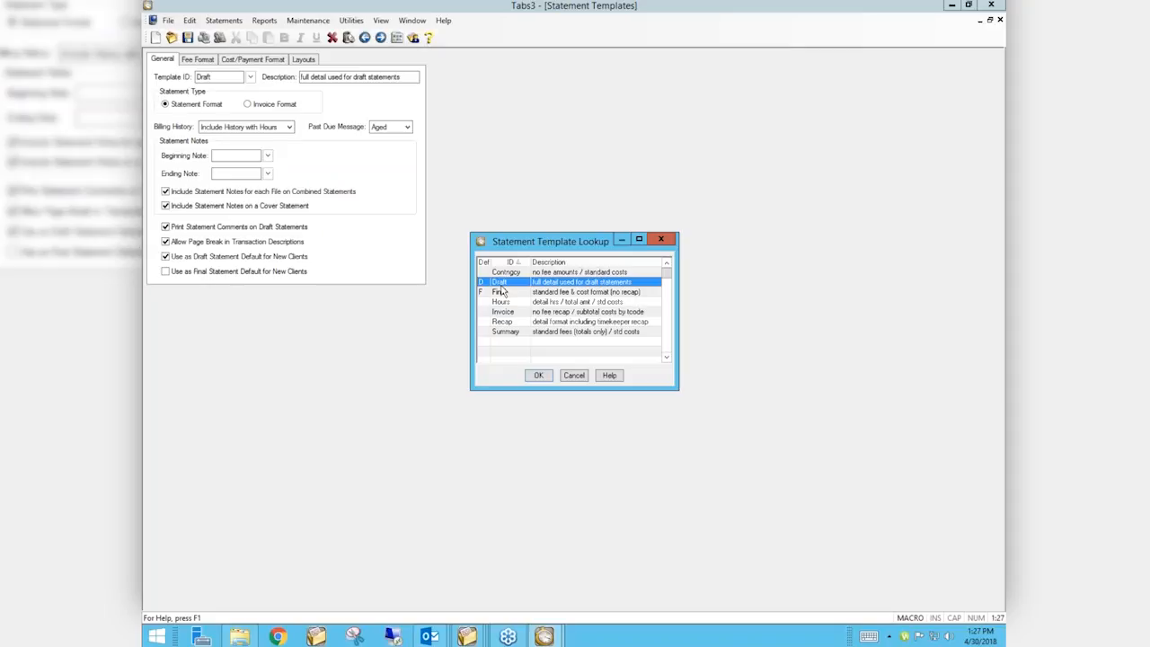
pyautogui.click(575, 375)
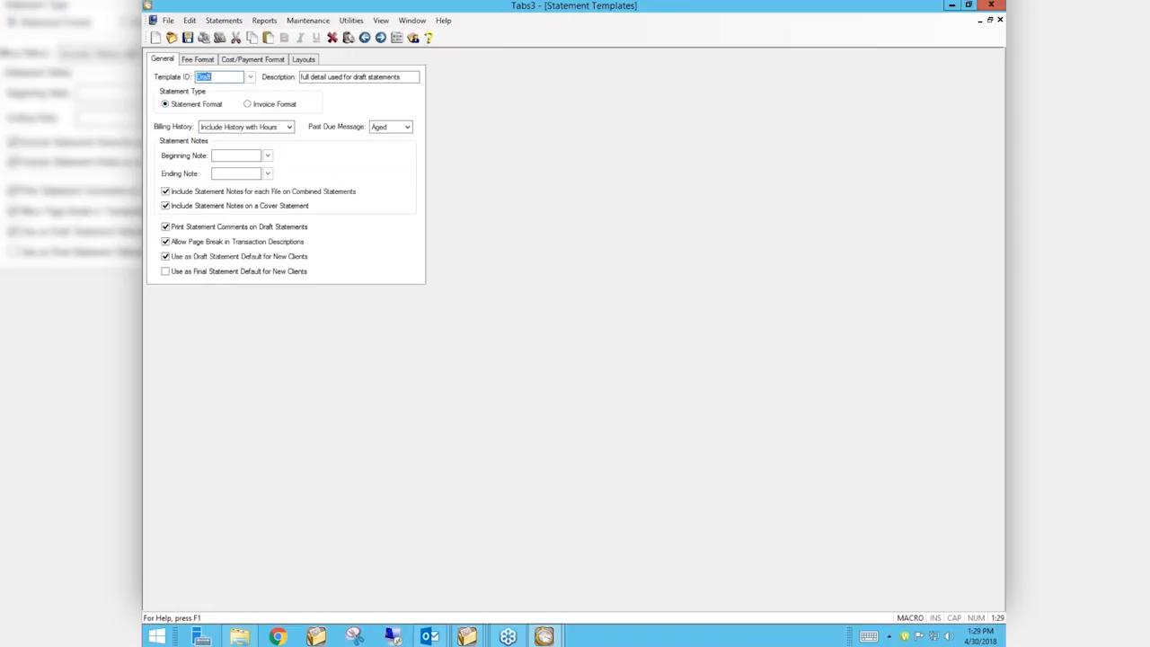
# - Start a new statement template with ID temp and description "temp template", using the Invoice Format statement type
pyautogui.write('le')
pyautogui.write('mp')
pyautogui.press('Tab')
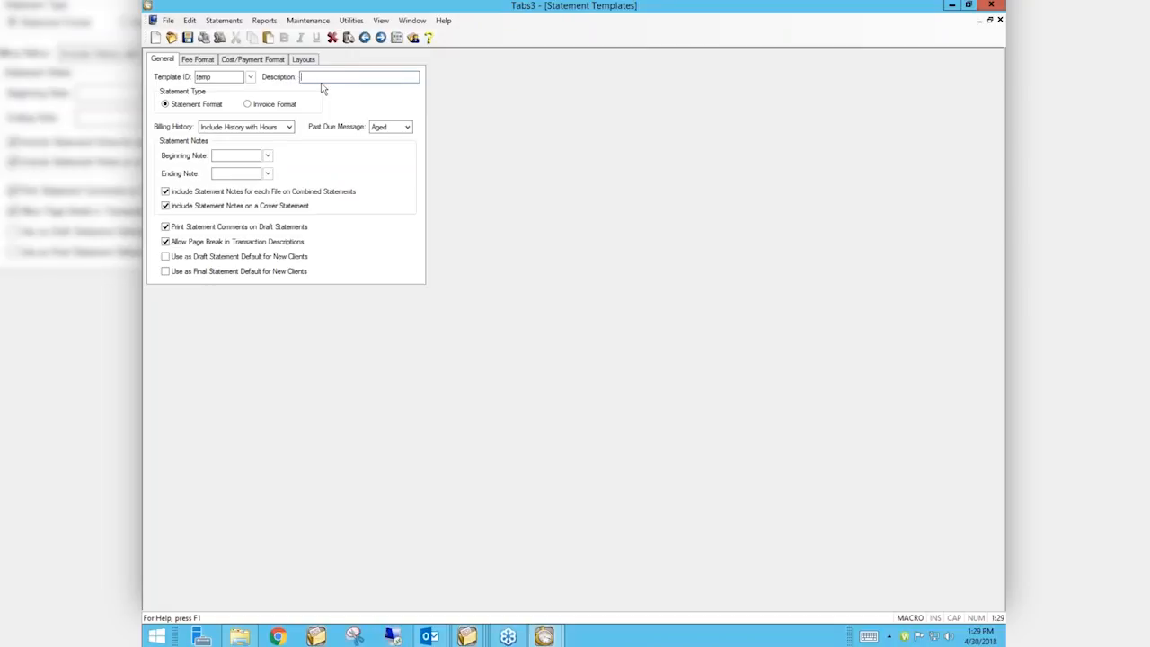
pyautogui.write('temp template')
pyautogui.click(266, 108)
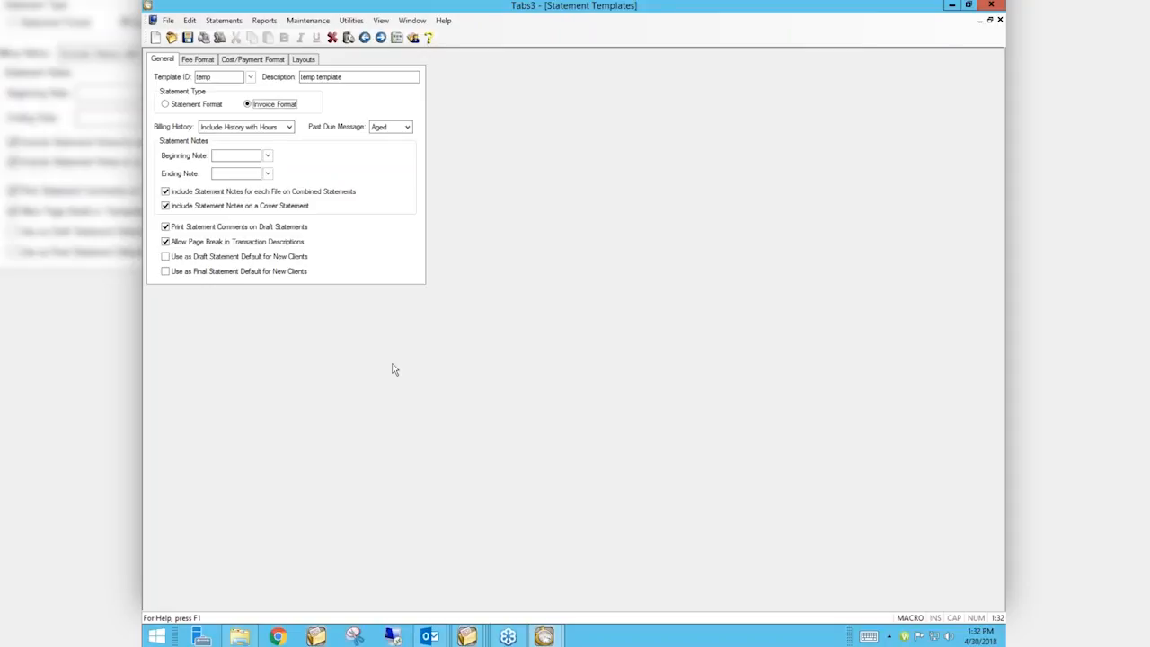
# - Switch to Chrome and open the Attorney Computer Systems home page at attorneycomputersystems.com
pyautogui.click(276, 636)
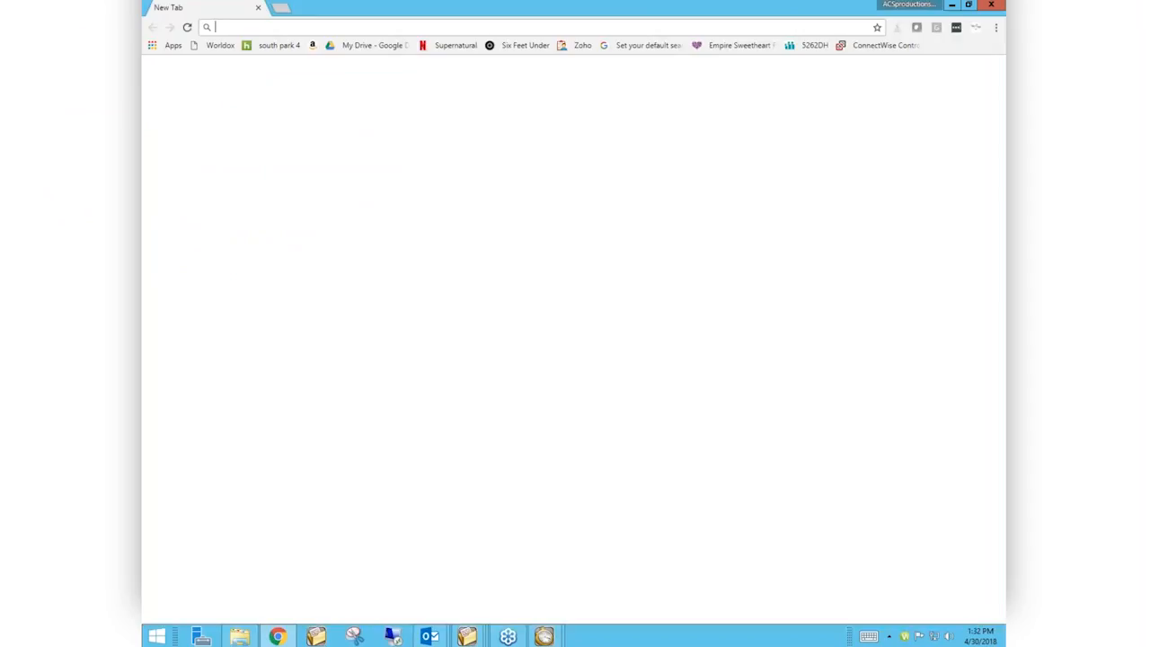
pyautogui.write('at')
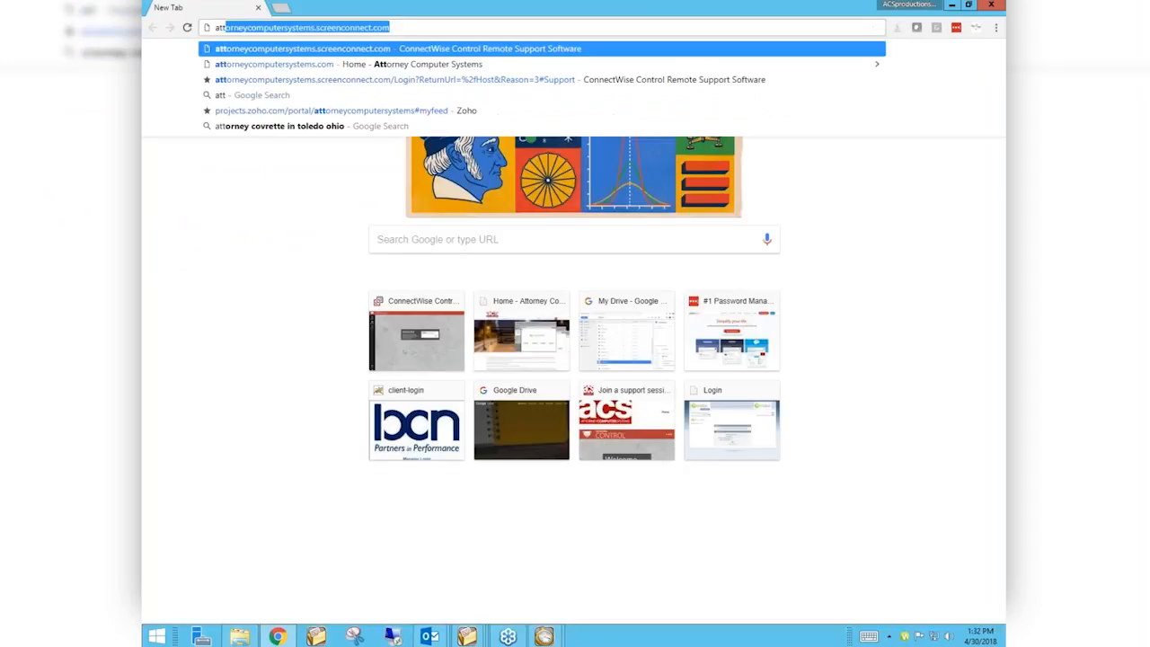
pyautogui.press('Down')
pyautogui.press('Return')
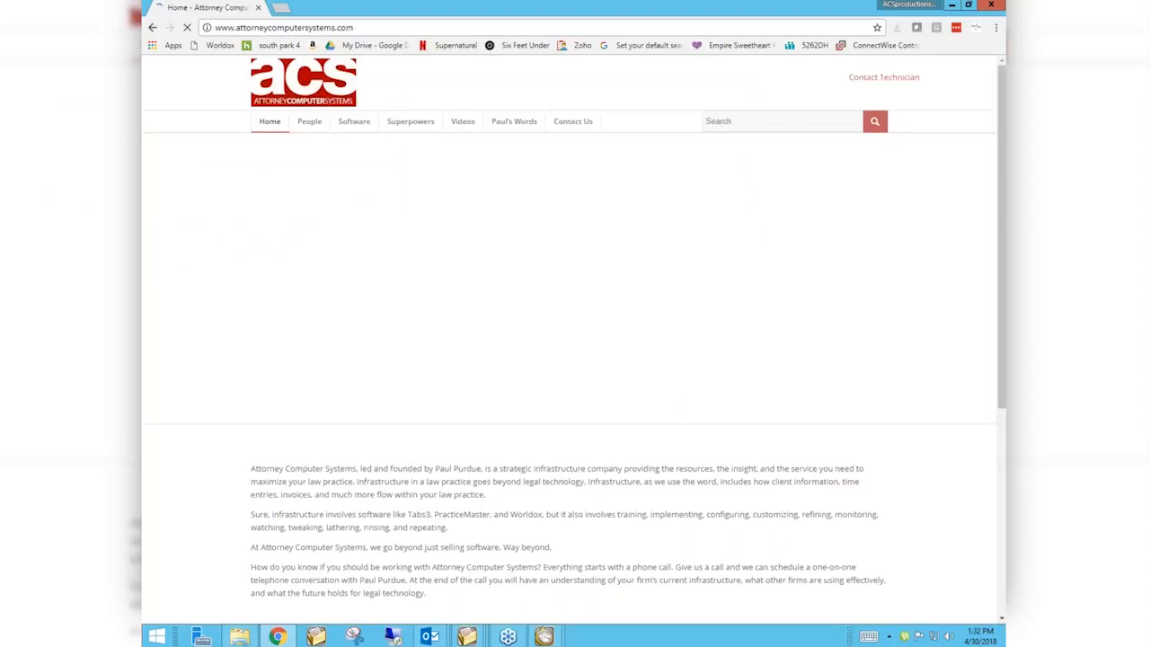
pyautogui.click(284, 28)
pyautogui.click(335, 27)
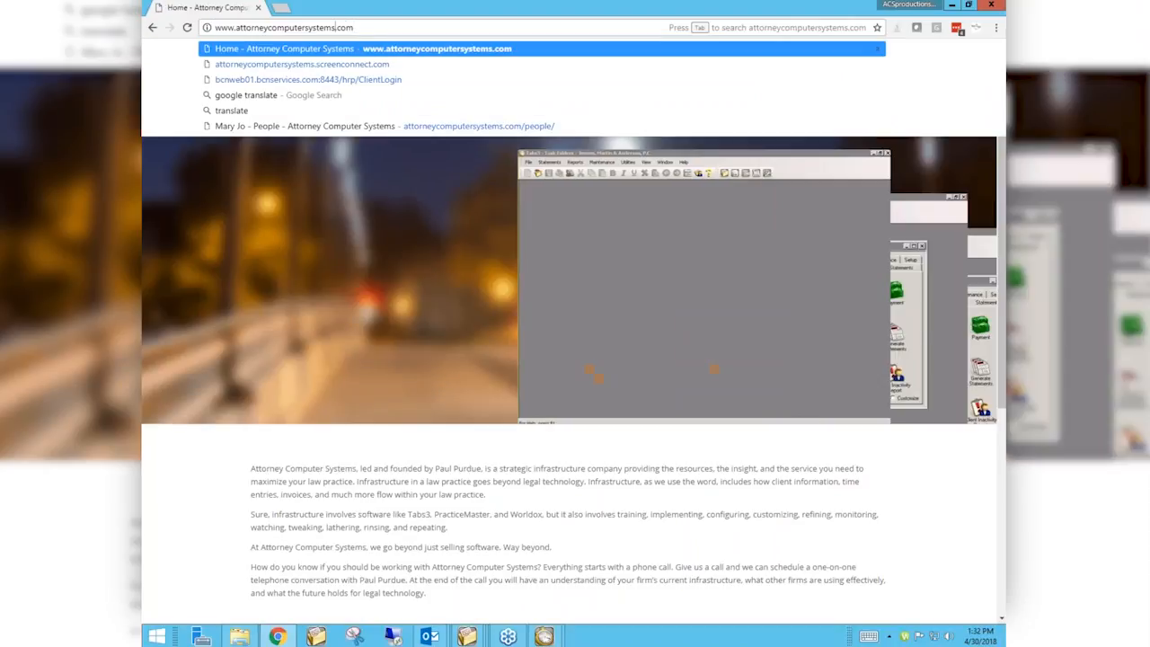
pyautogui.click(193, 474)
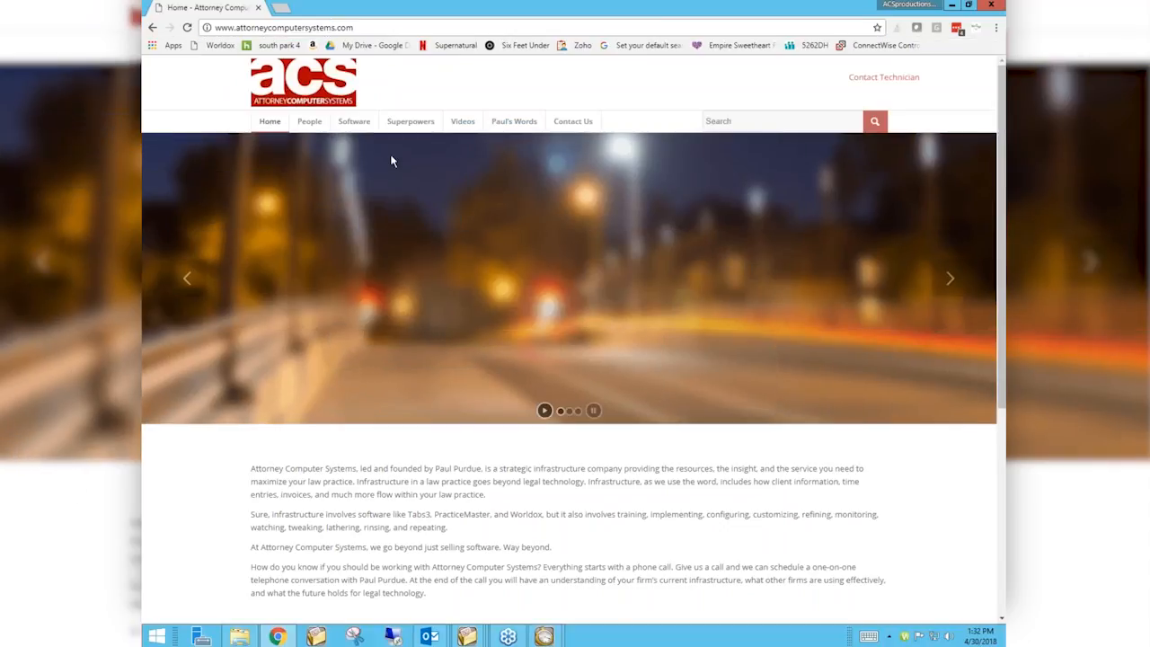
# - Open the Tabs3 Virtual User Group Meetings page from the site's videos and look through its meeting topics and recordings
pyautogui.moveTo(462, 122)
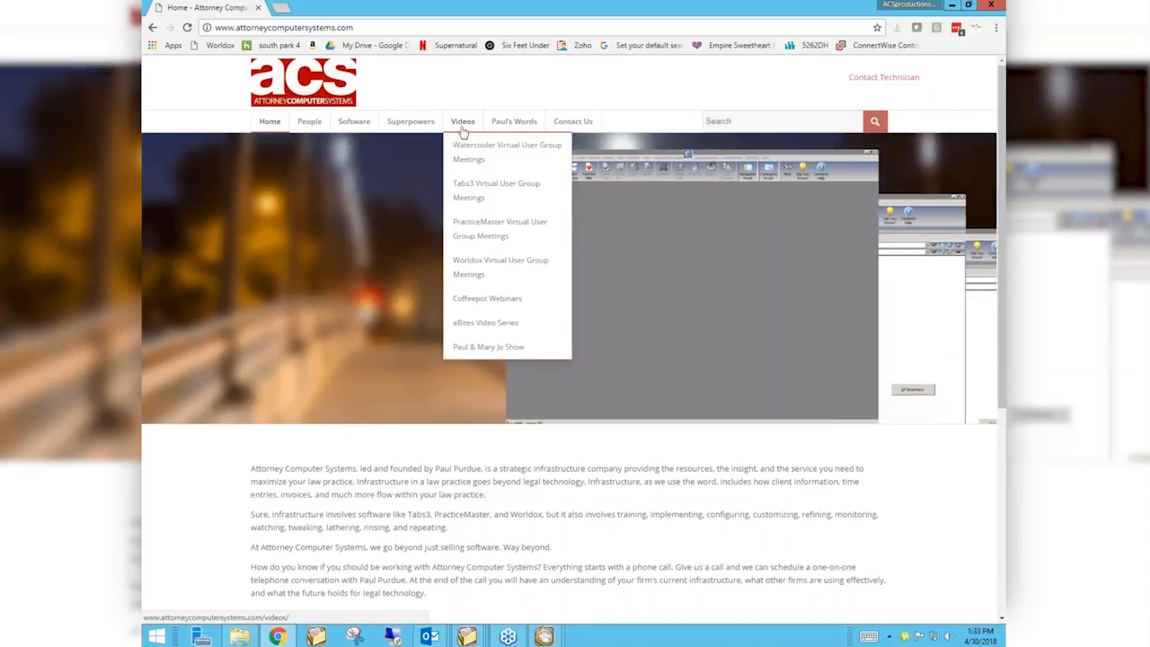
pyautogui.click(463, 123)
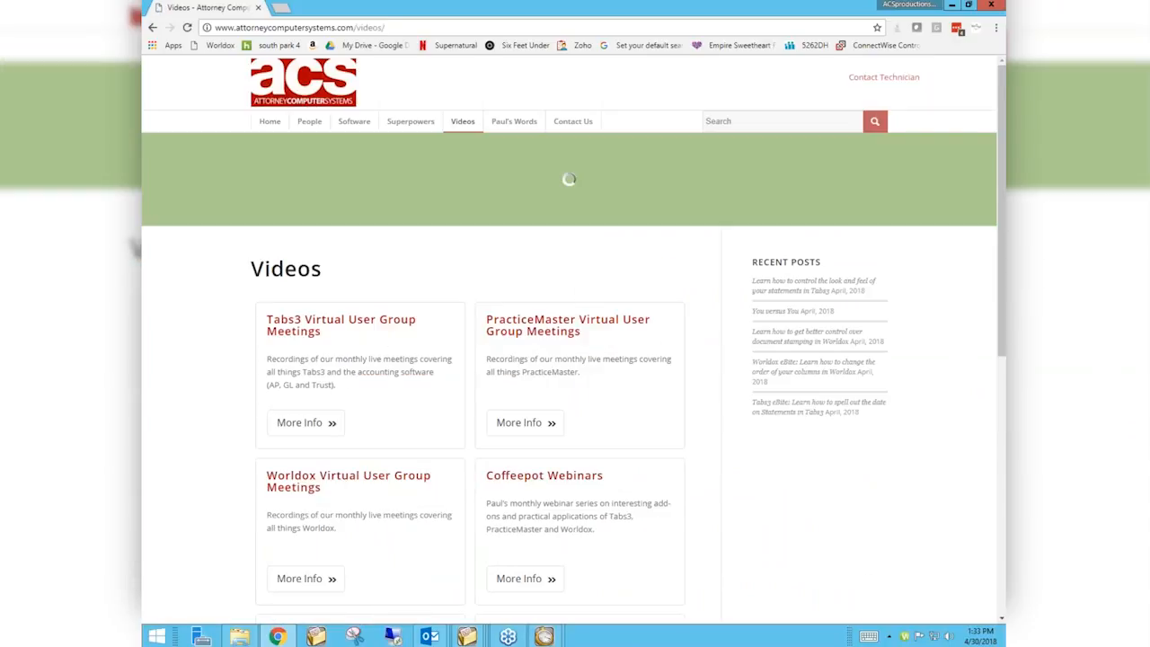
pyautogui.scroll(-2, 575, 360)
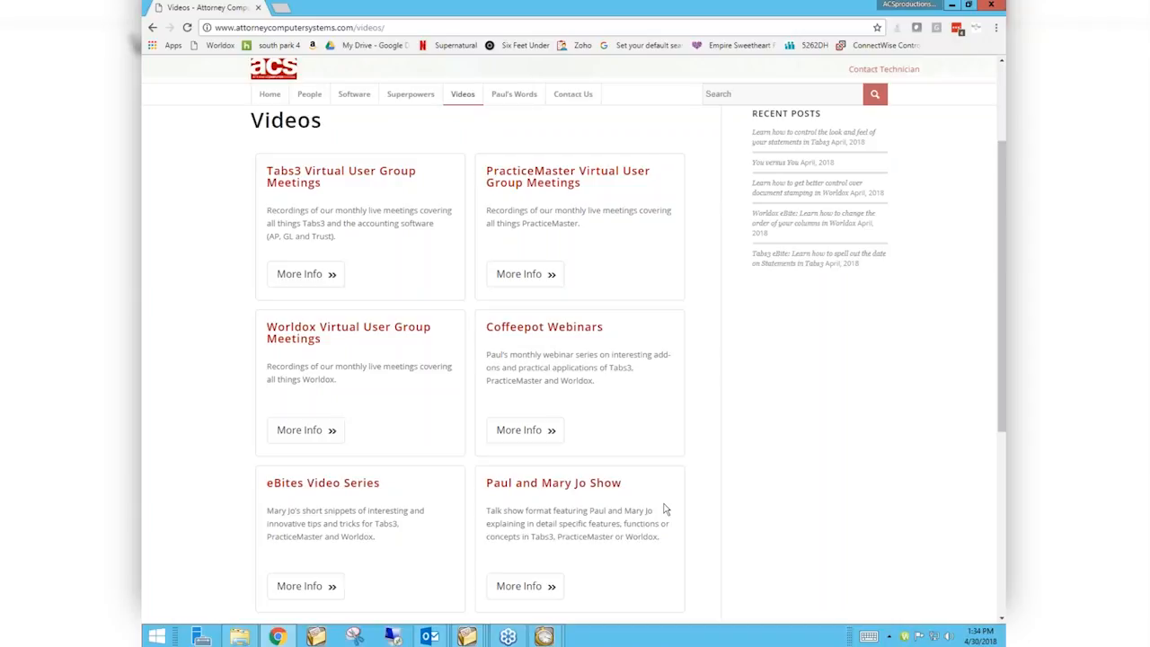
pyautogui.click(294, 276)
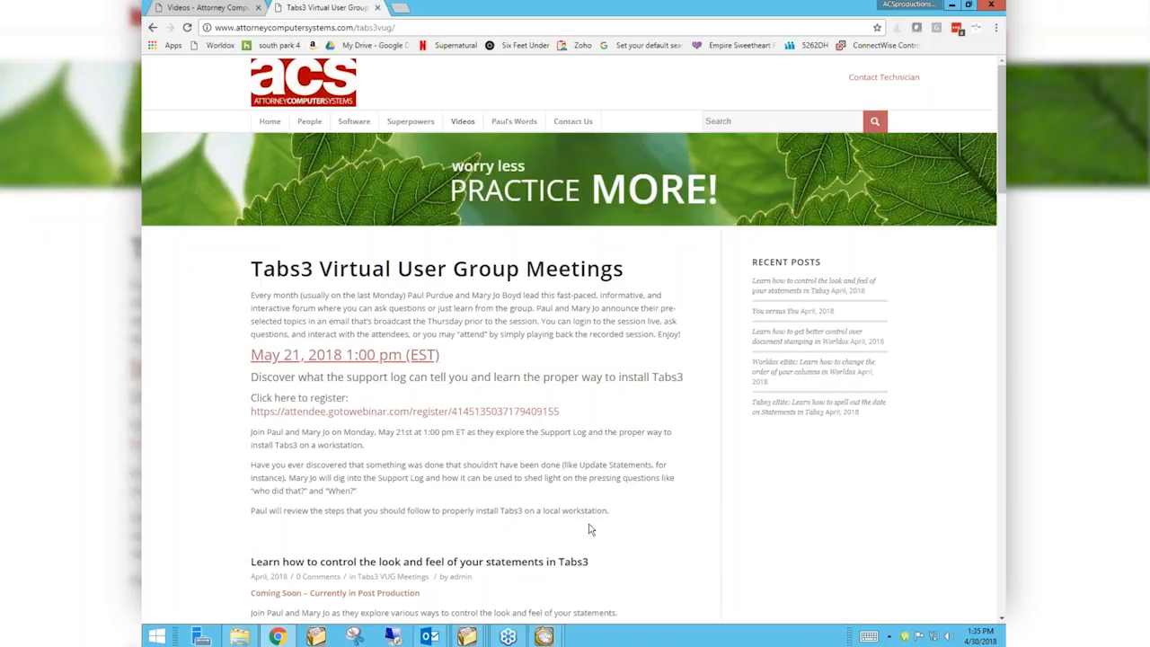
pyautogui.scroll(-3, 590, 529)
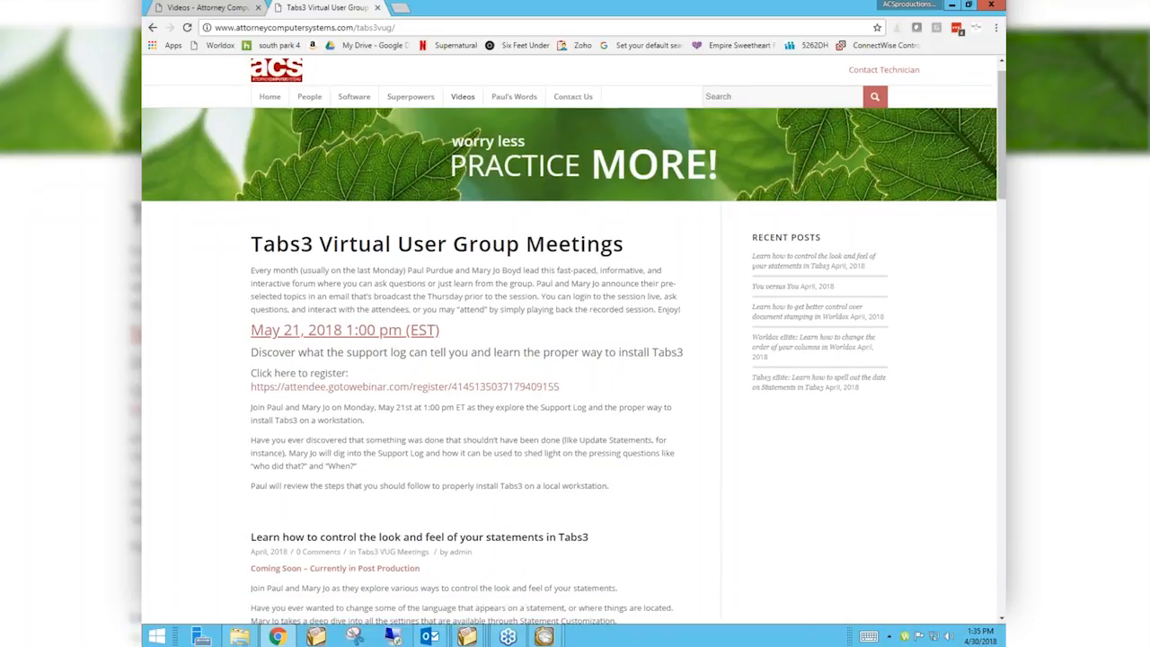
pyautogui.scroll(-3, 470, 359)
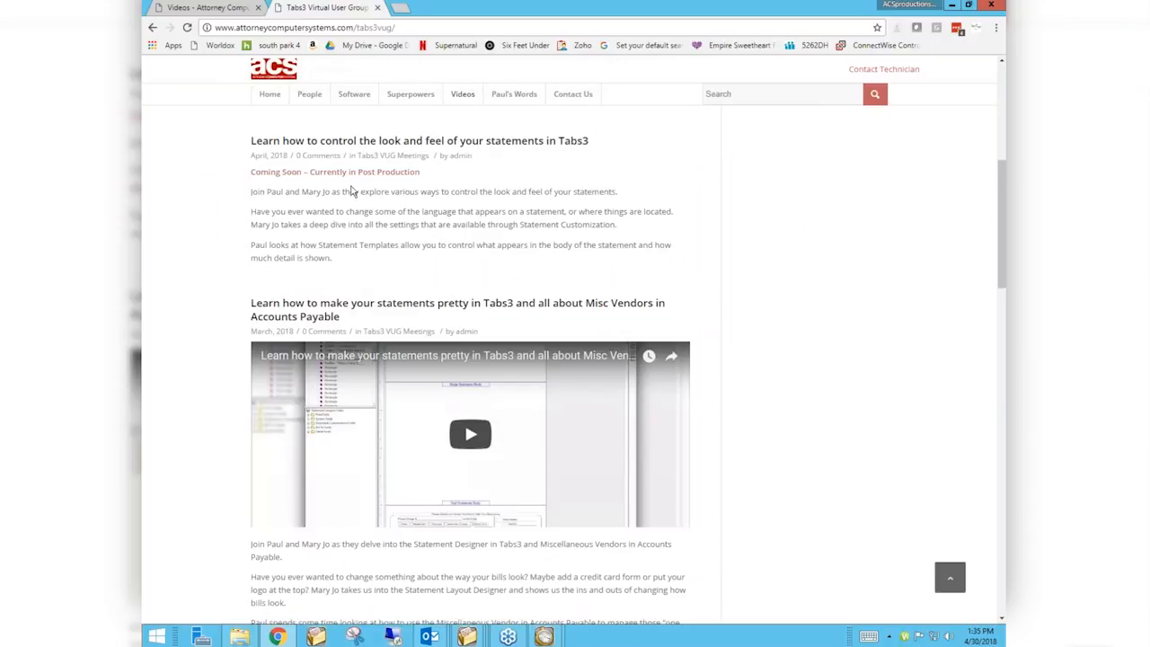
pyautogui.scroll(-3, 843, 377)
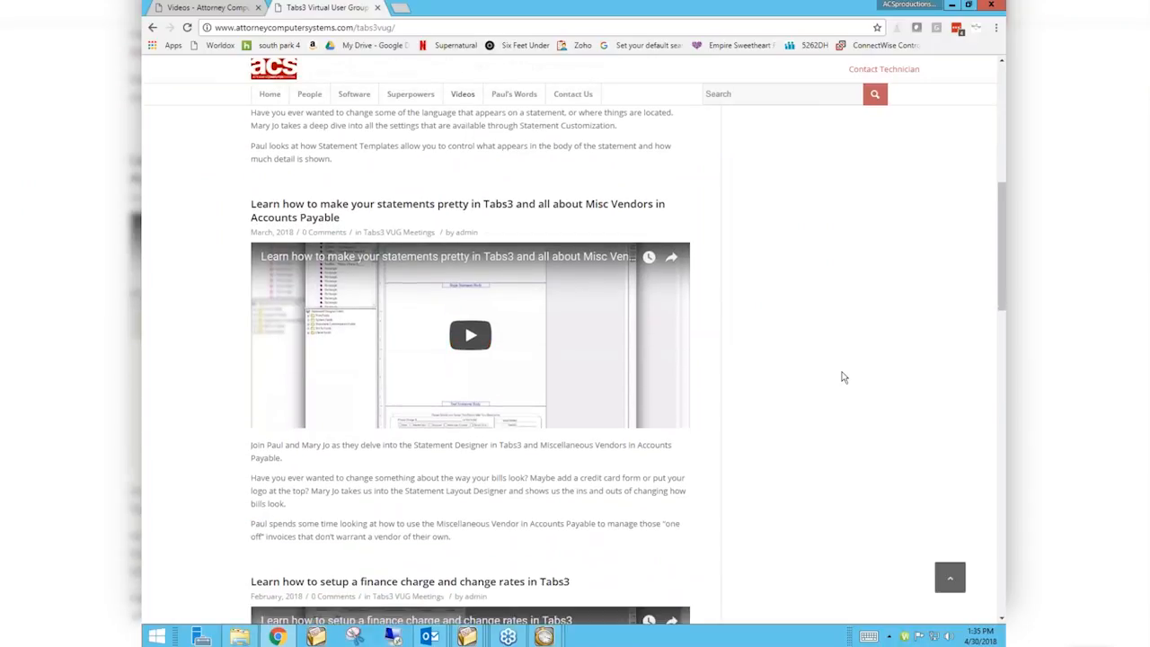
pyautogui.scroll(-2, 842, 377)
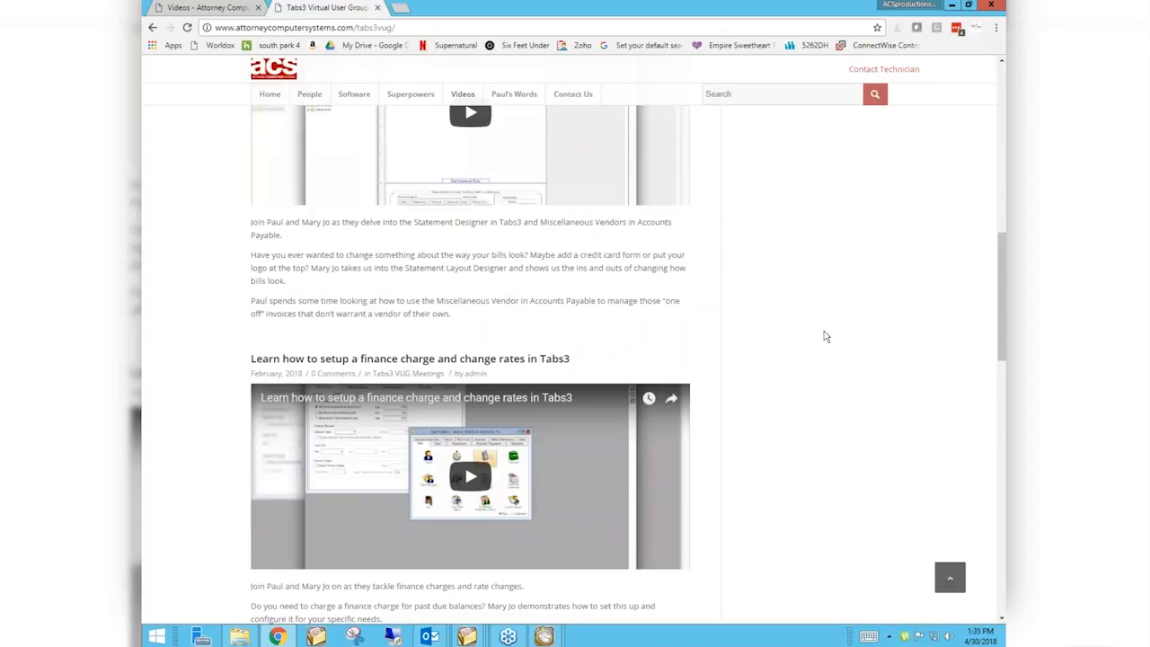
# - Search the website for "email" and look through the matching articles and recordings
pyautogui.click(730, 95)
pyautogui.write('email')
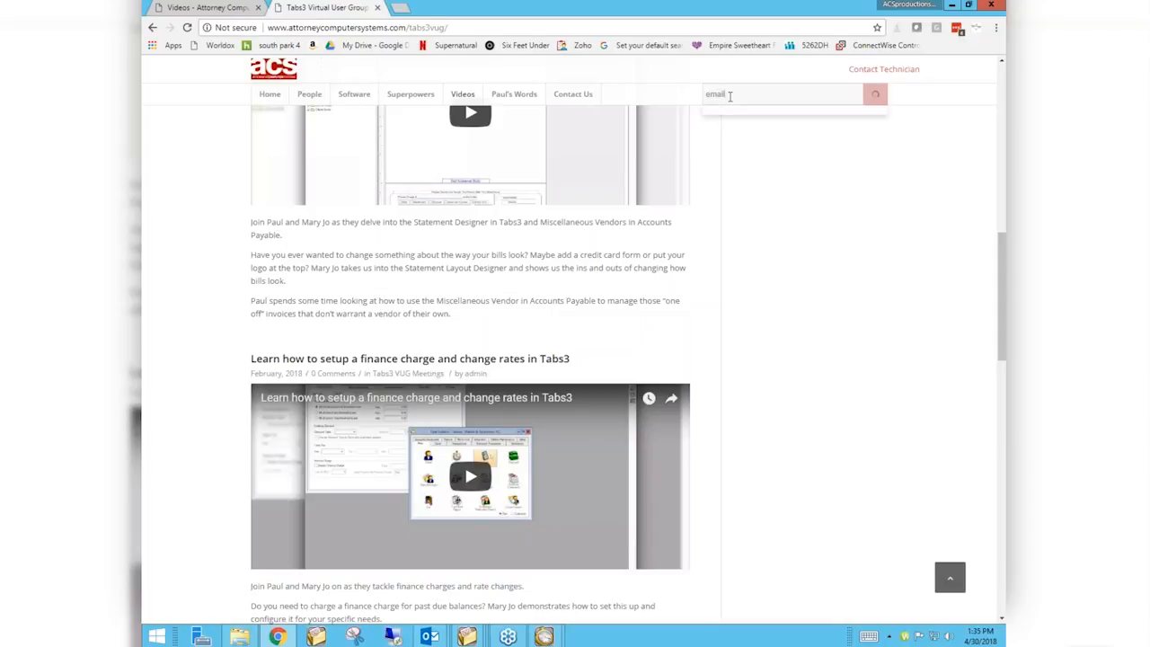
pyautogui.press('Return')
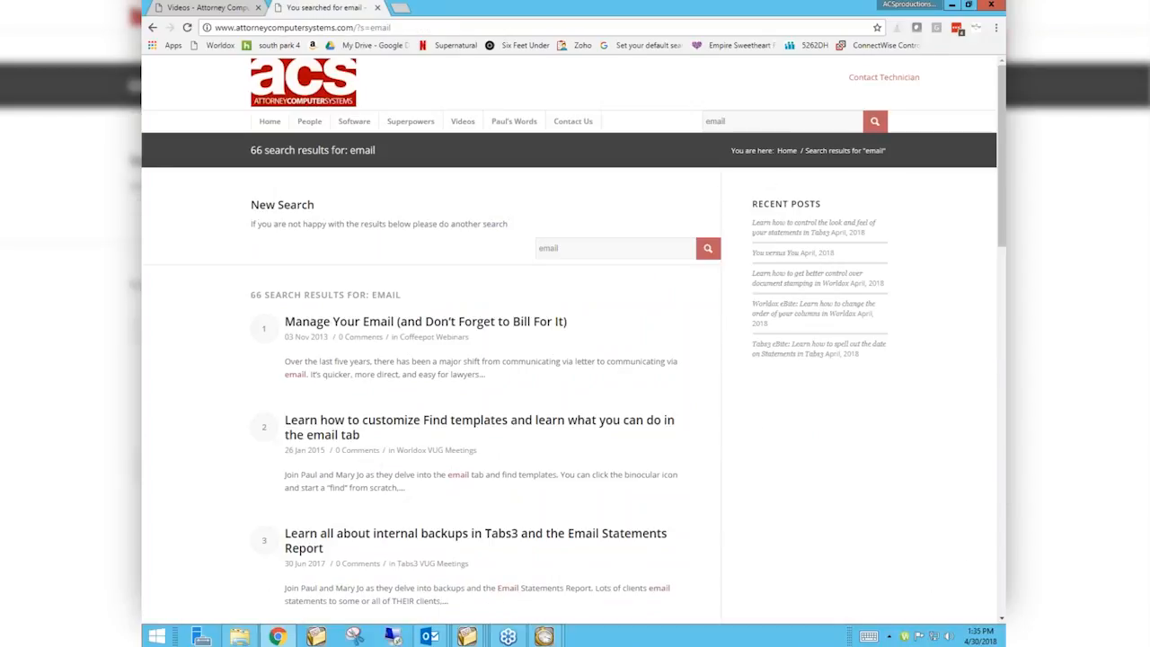
pyautogui.scroll(-3, 575, 359)
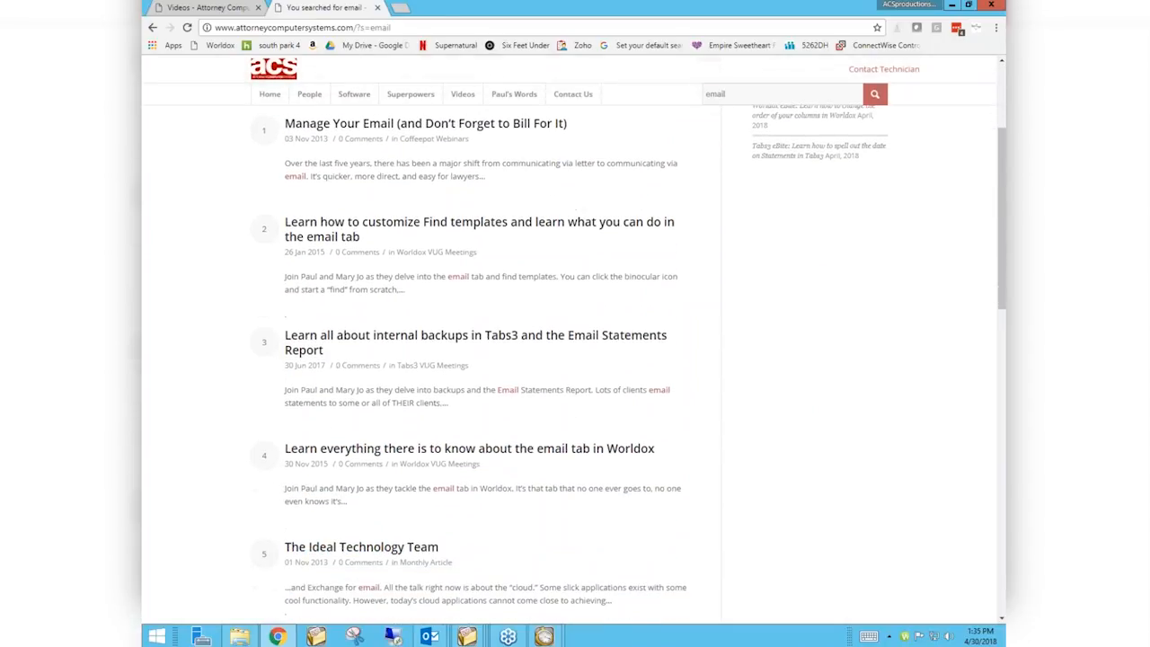
pyautogui.scroll(-1, 575, 360)
pyautogui.scroll(1, 575, 359)
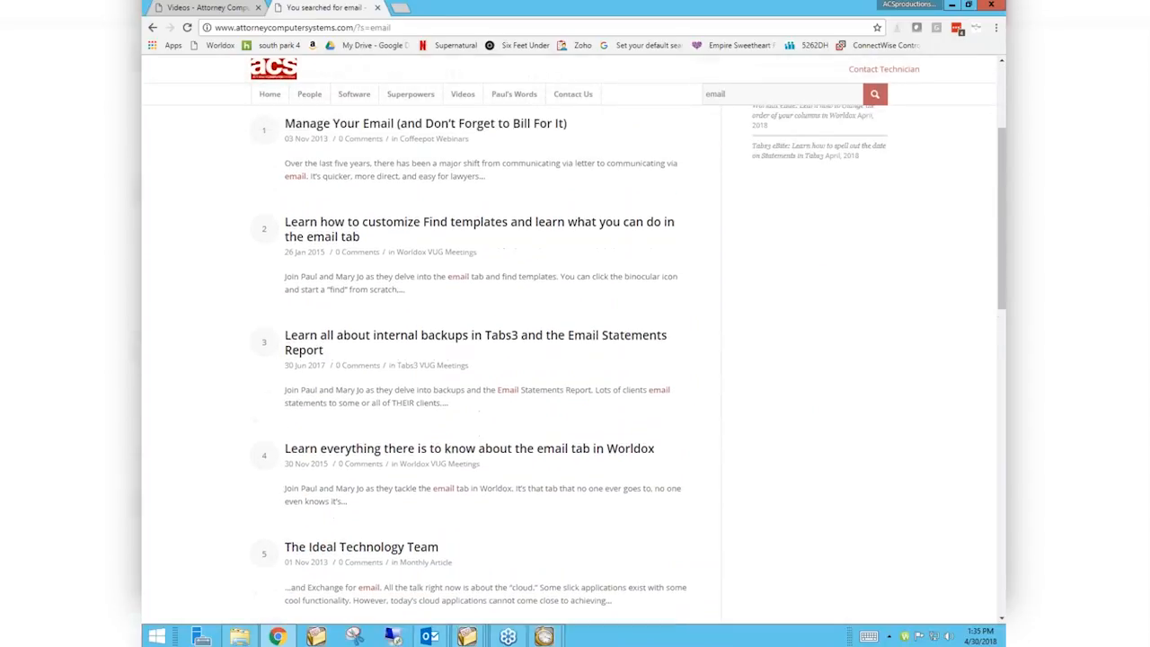